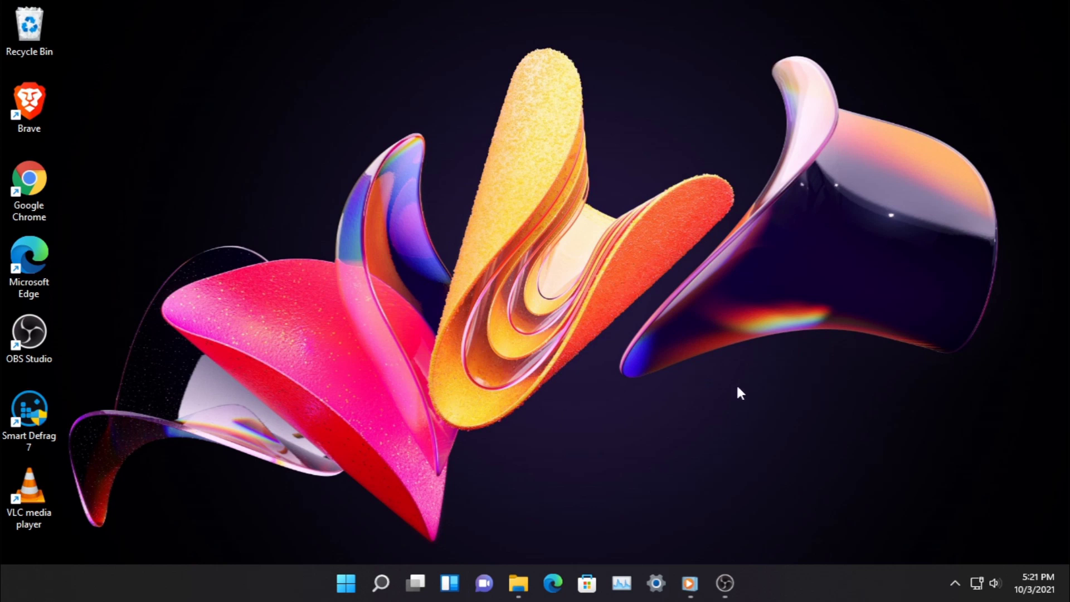
- Open Taskbar settings from the taskbar's shortcut menu and maximize the Settings window
right_click(833, 579)
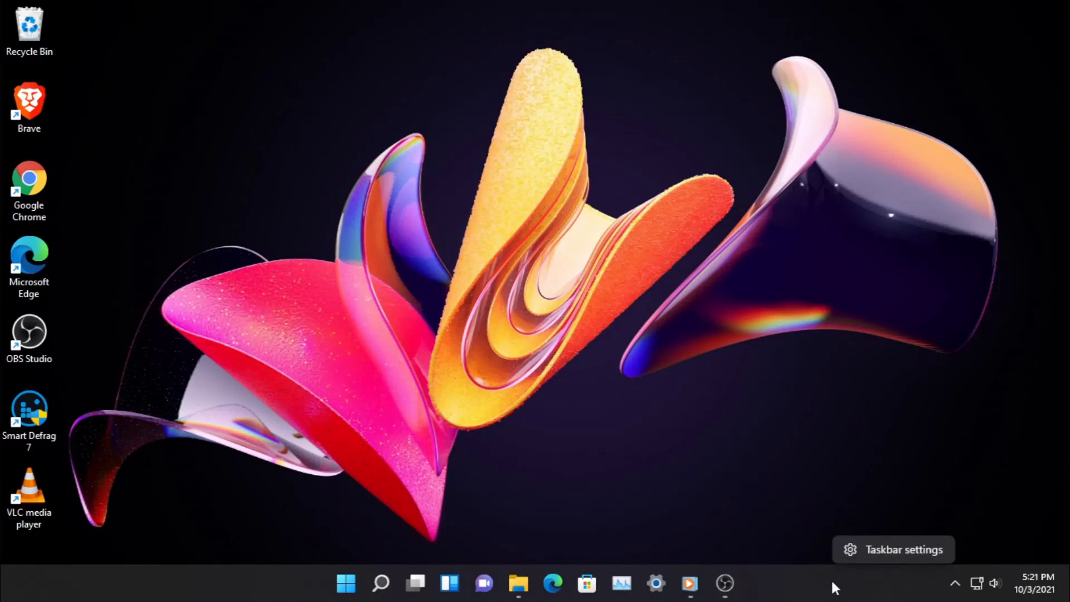
click(893, 552)
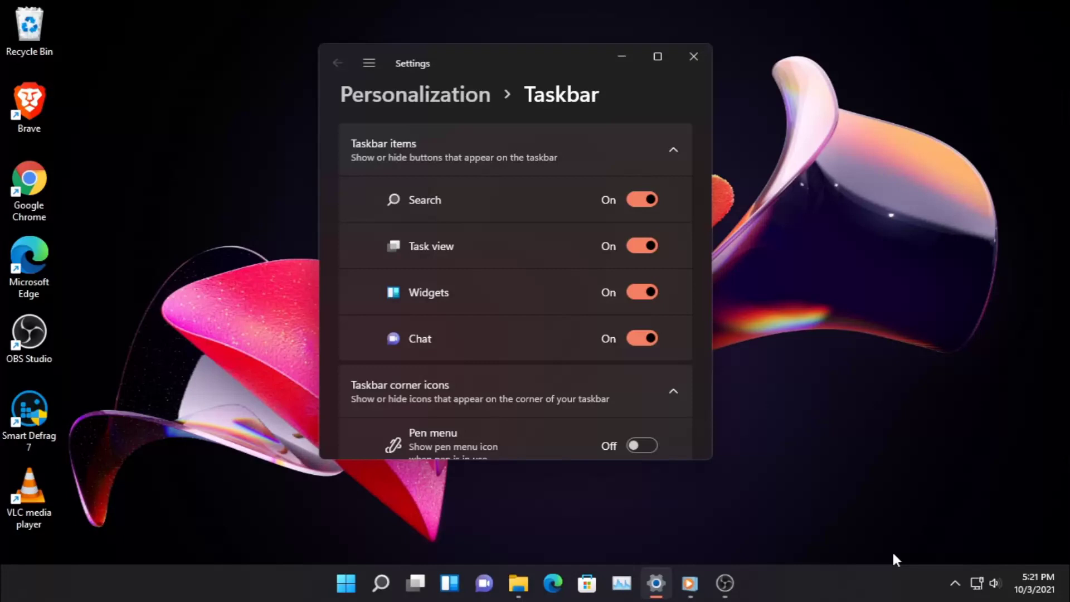
click(659, 56)
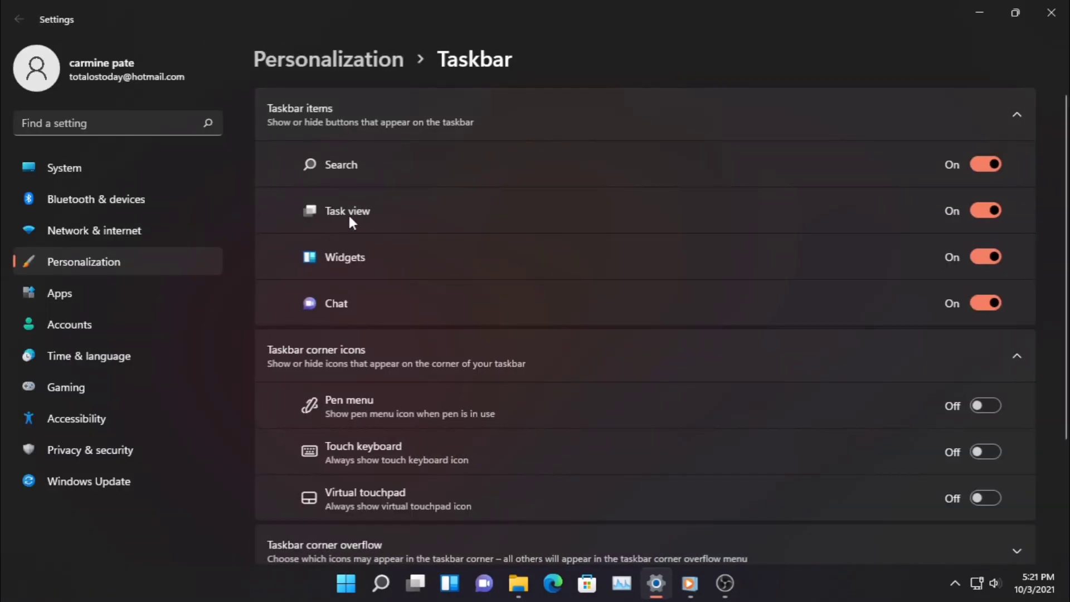
- Go to Privacy & security > General, then restore Settings to a smaller window
scroll(409, 334, down, 3)
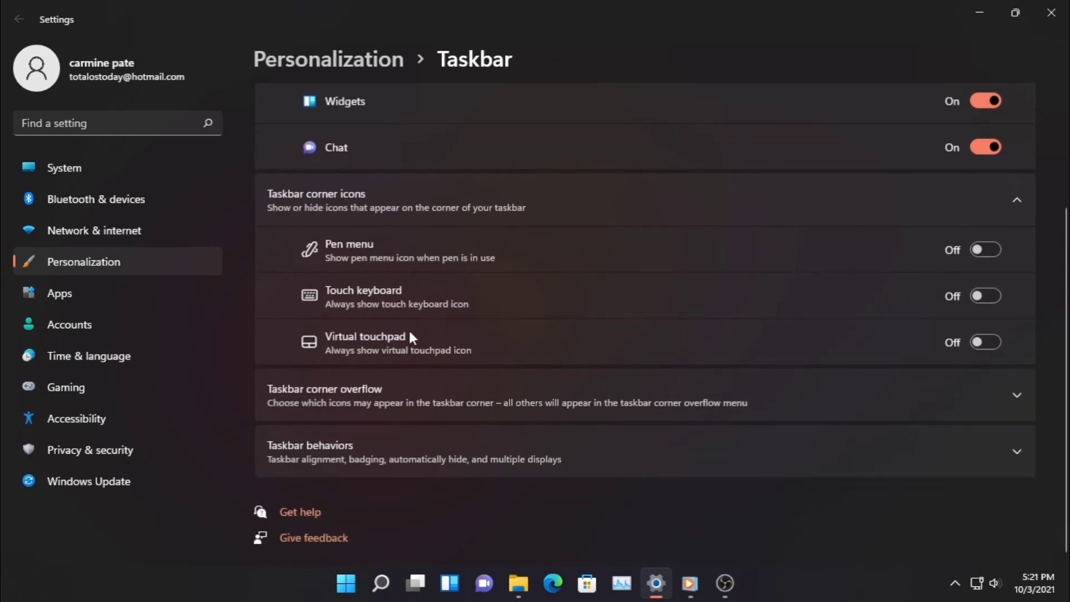
scroll(410, 337, up, 3)
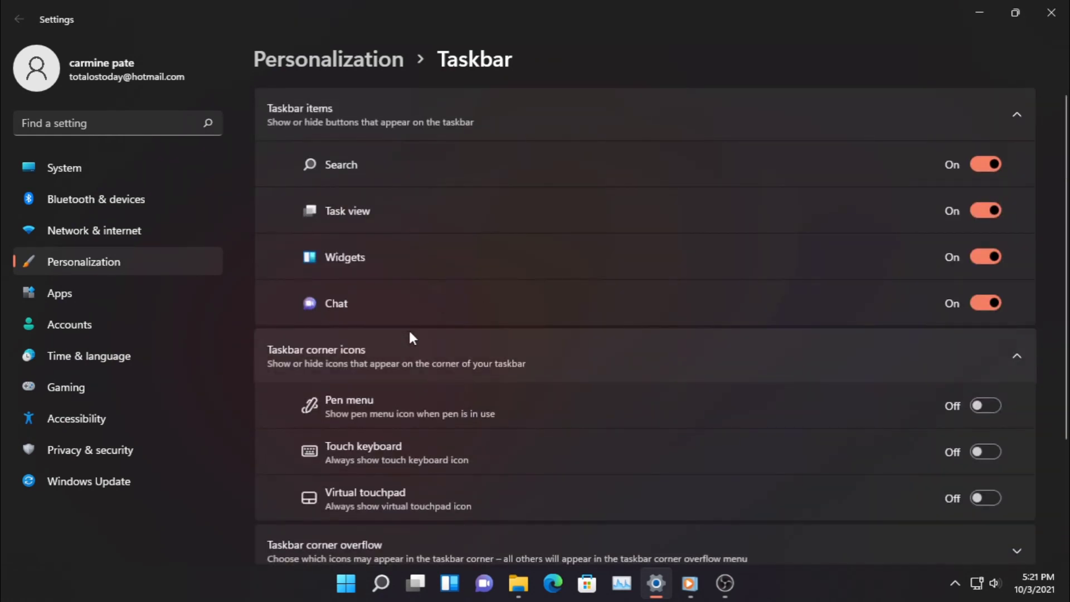
click(162, 449)
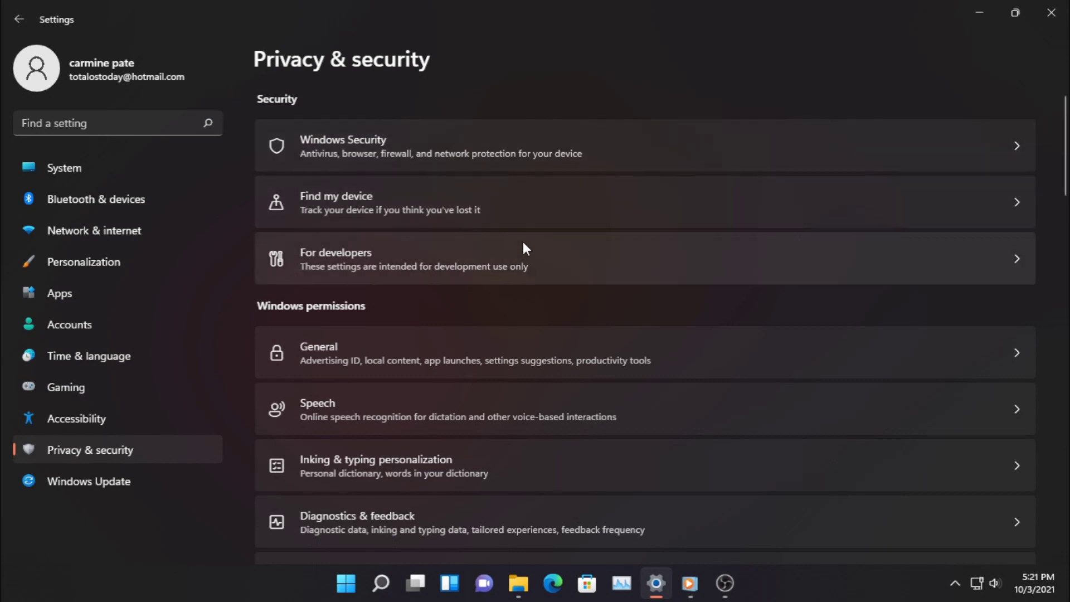
click(513, 358)
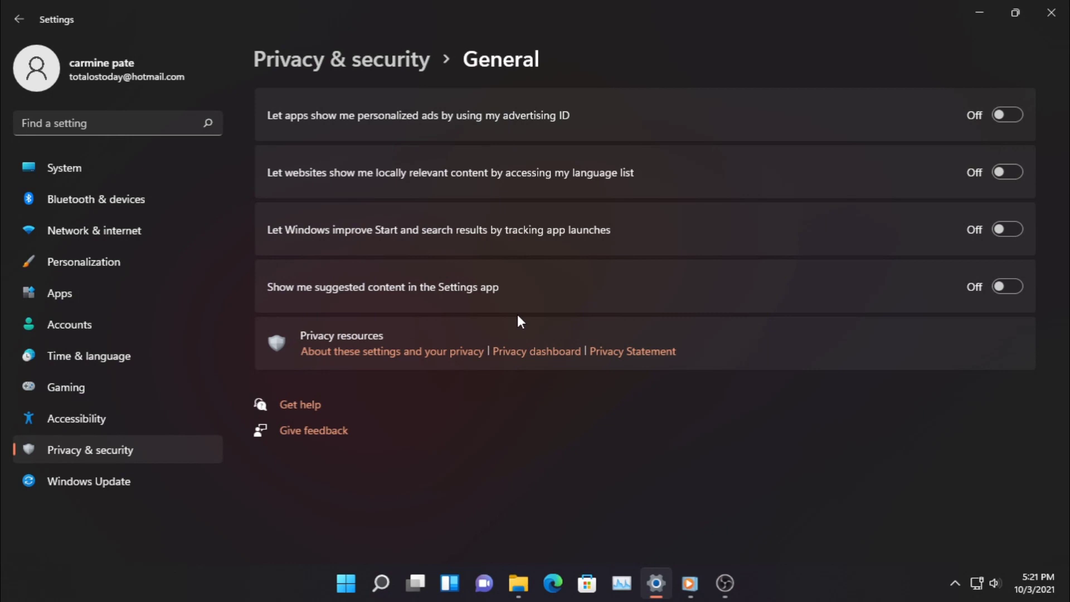
click(1015, 12)
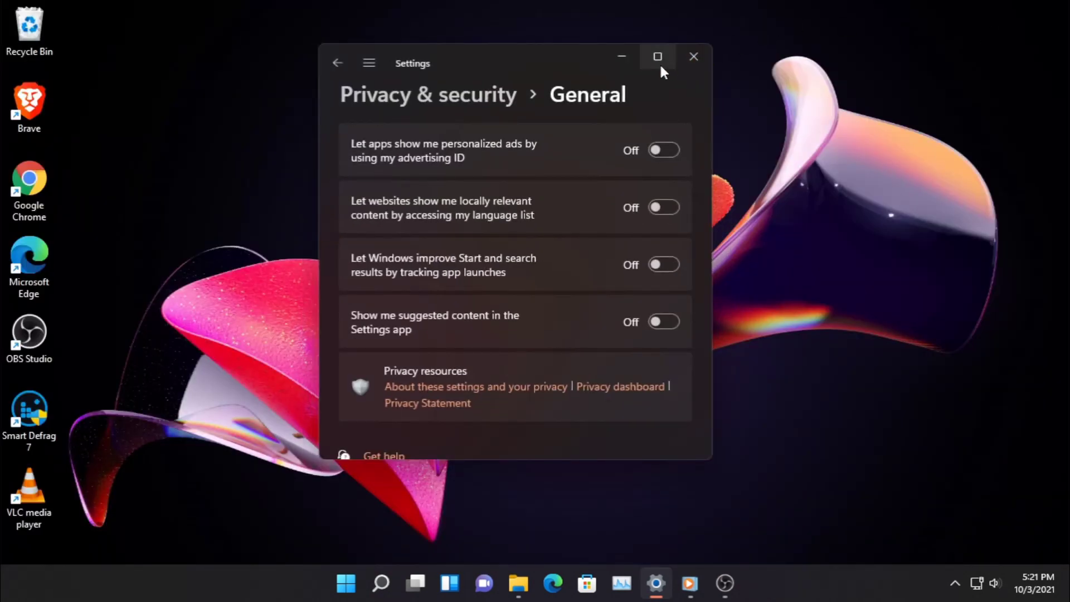
- Snap Settings to the right half and the Videos folder to the left, then open Start
mouse_move(661, 65)
click(733, 102)
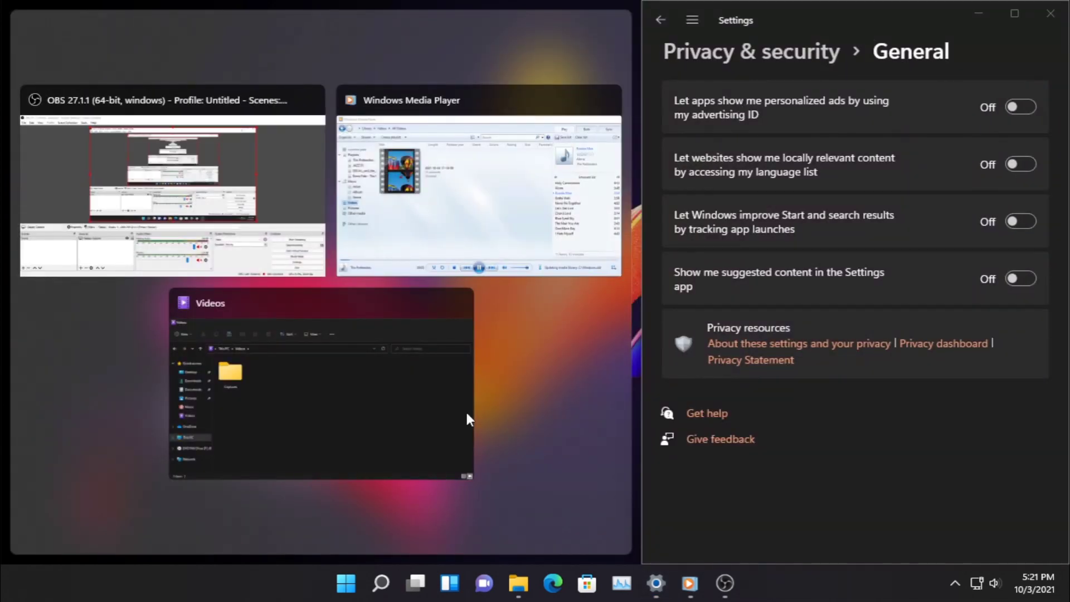
click(466, 419)
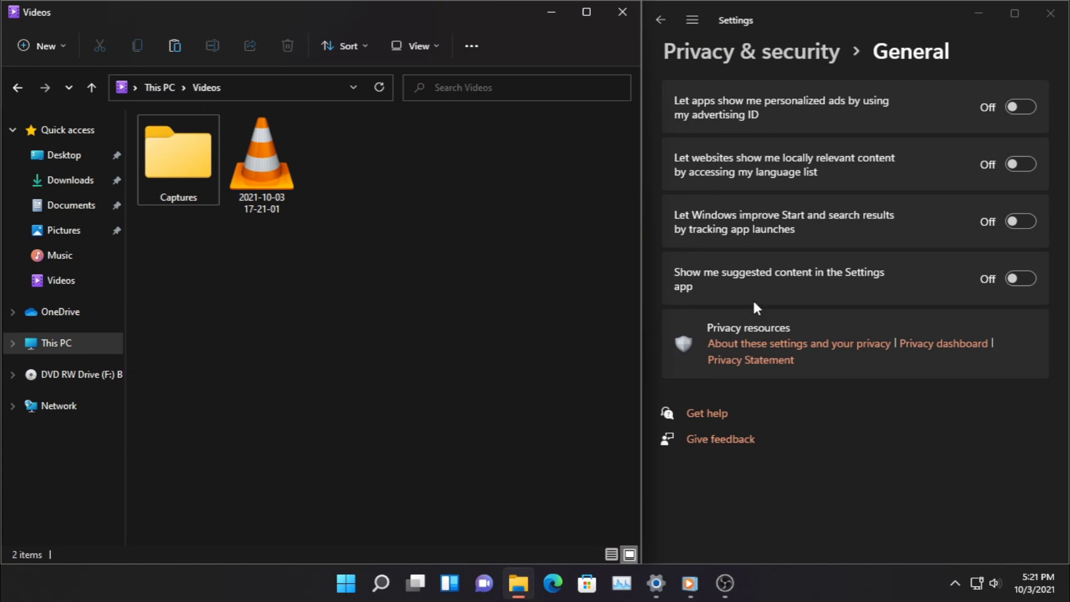
click(346, 584)
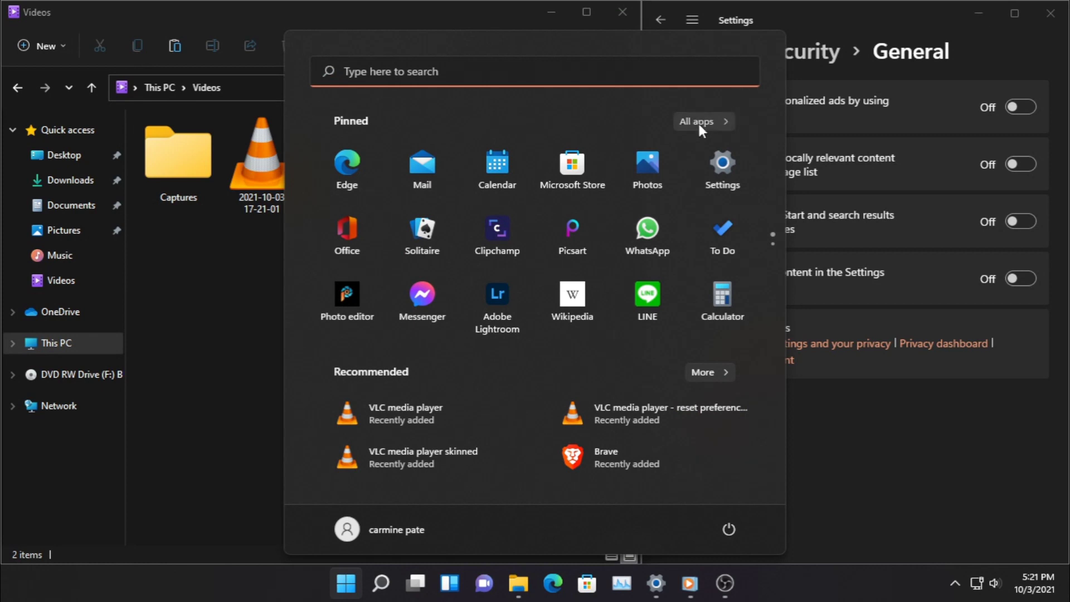
- Show the All apps list in Start and scroll down through it
click(699, 126)
scroll(580, 189, down, 5)
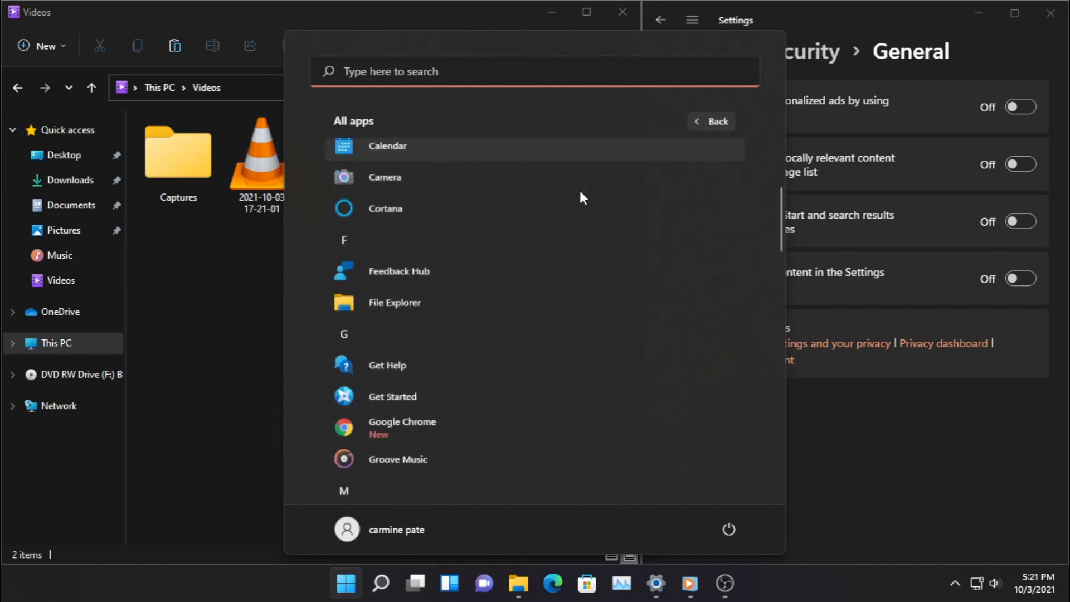
scroll(581, 196, down, 2)
scroll(581, 196, down, 2)
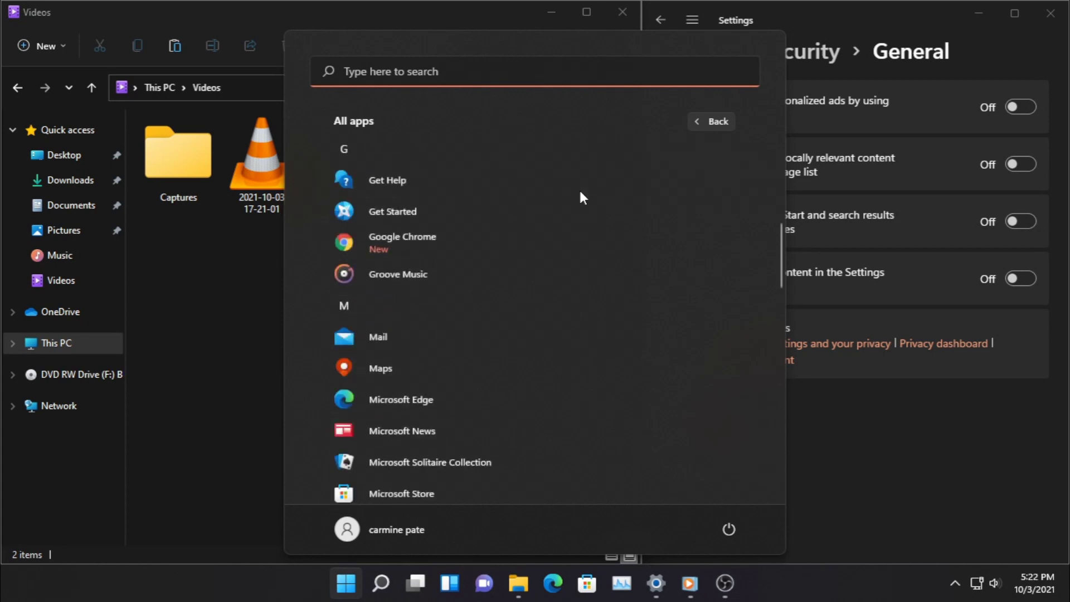
scroll(582, 197, down, 5)
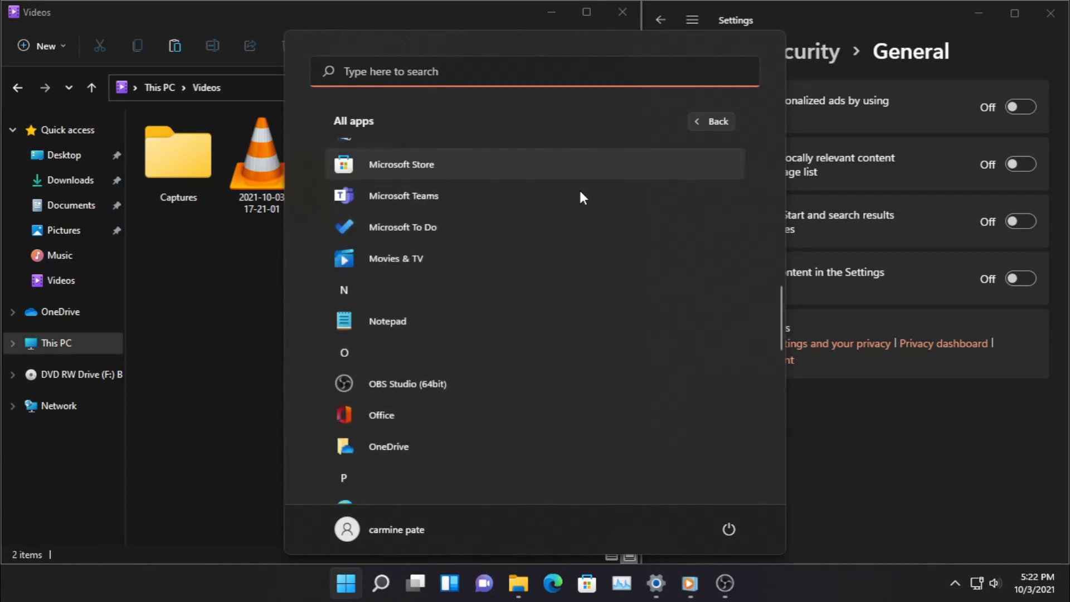
scroll(581, 197, down, 3)
- Run the 'New movies' quick search from the search panel, then close it
click(381, 583)
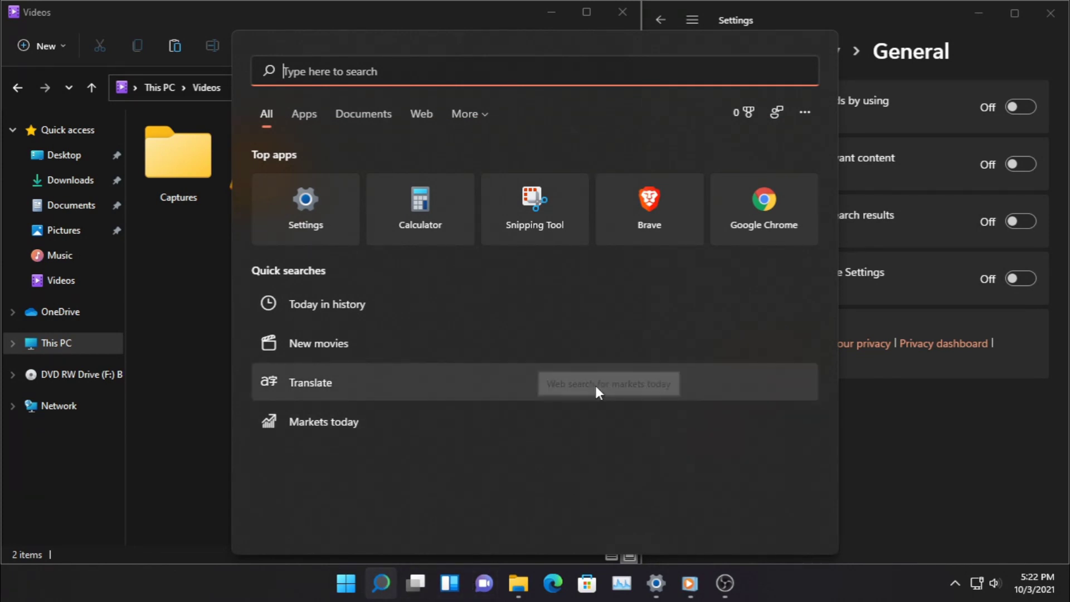
click(403, 344)
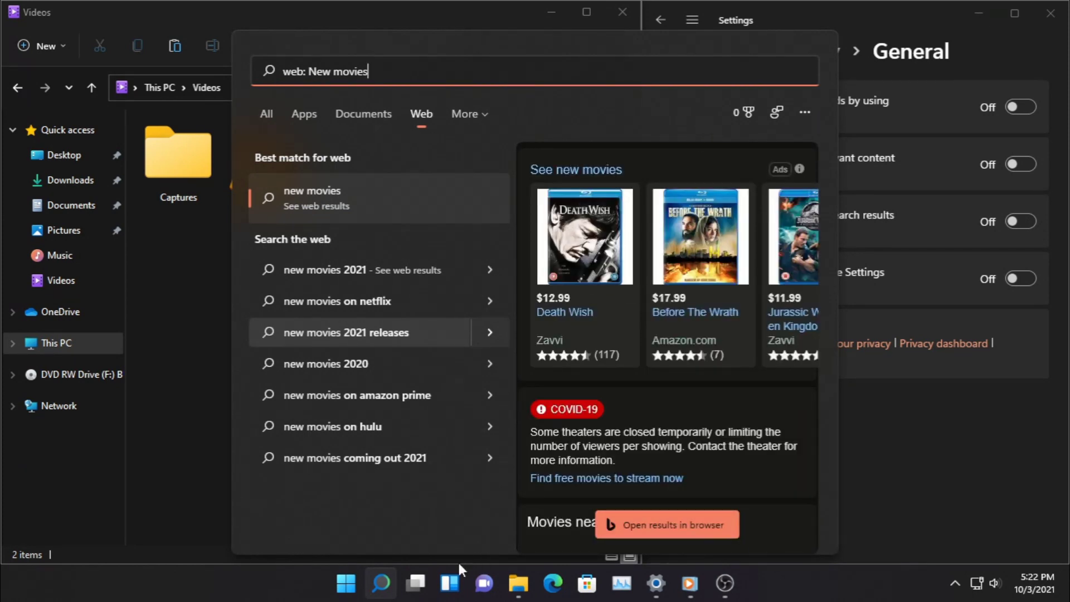
click(394, 590)
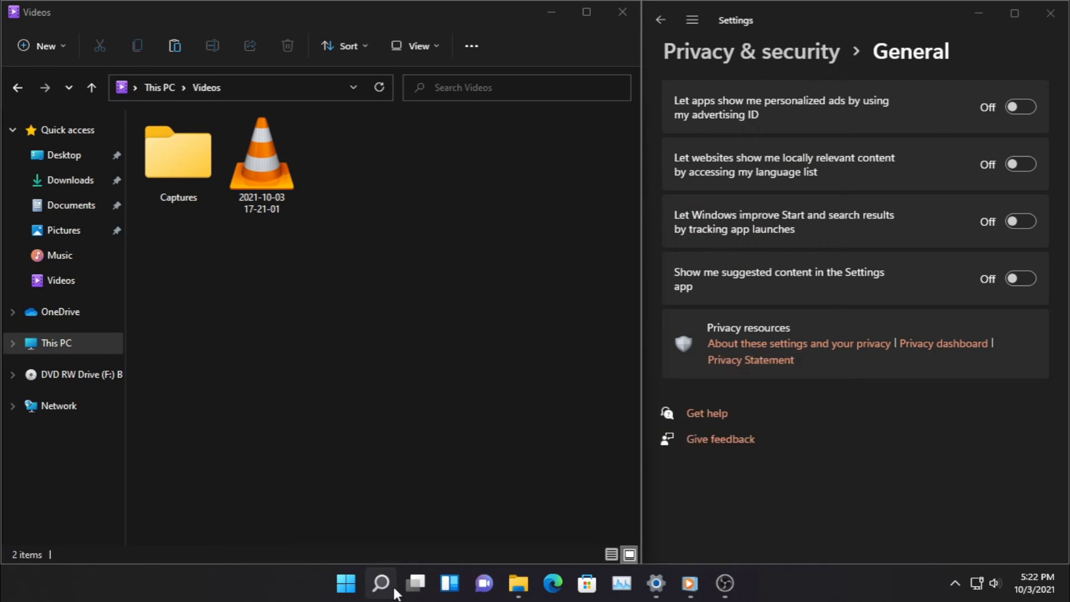
- Minimize the Videos folder, browse the Widgets news feed, then close the panel
click(551, 13)
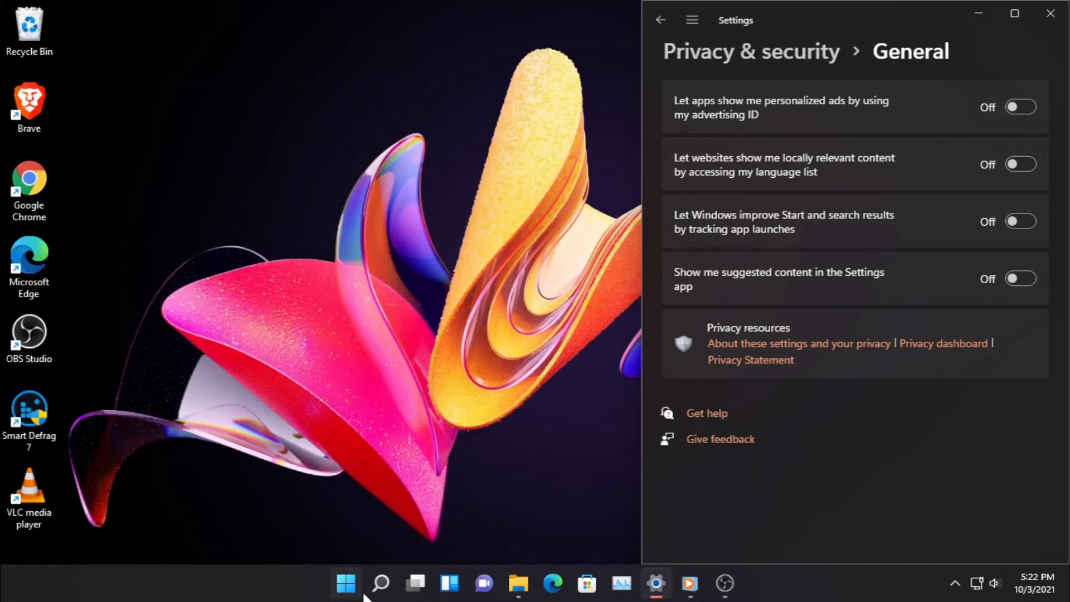
mouse_move(410, 585)
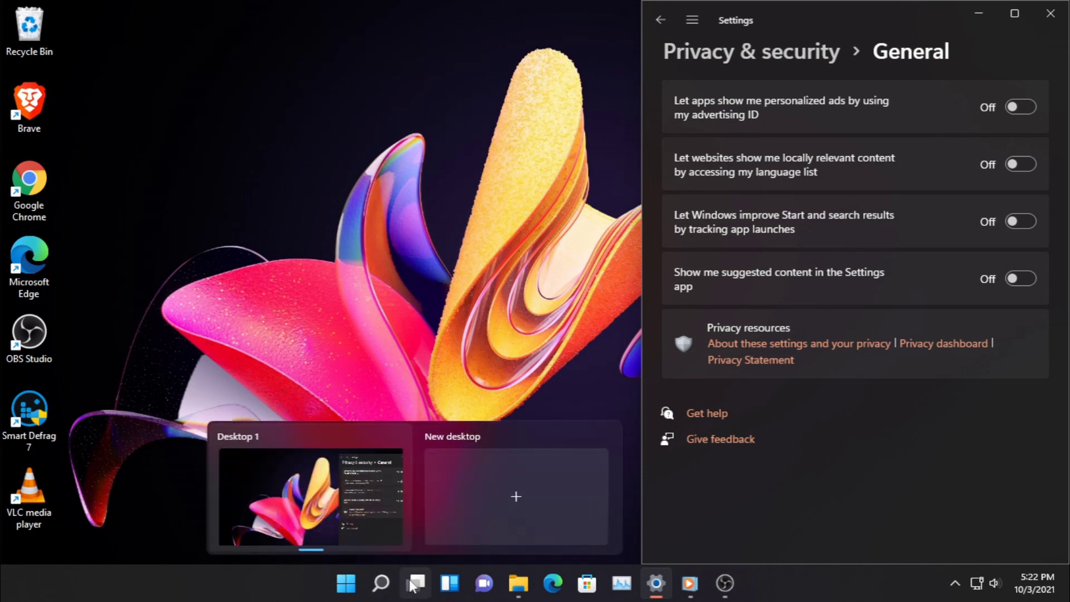
click(448, 583)
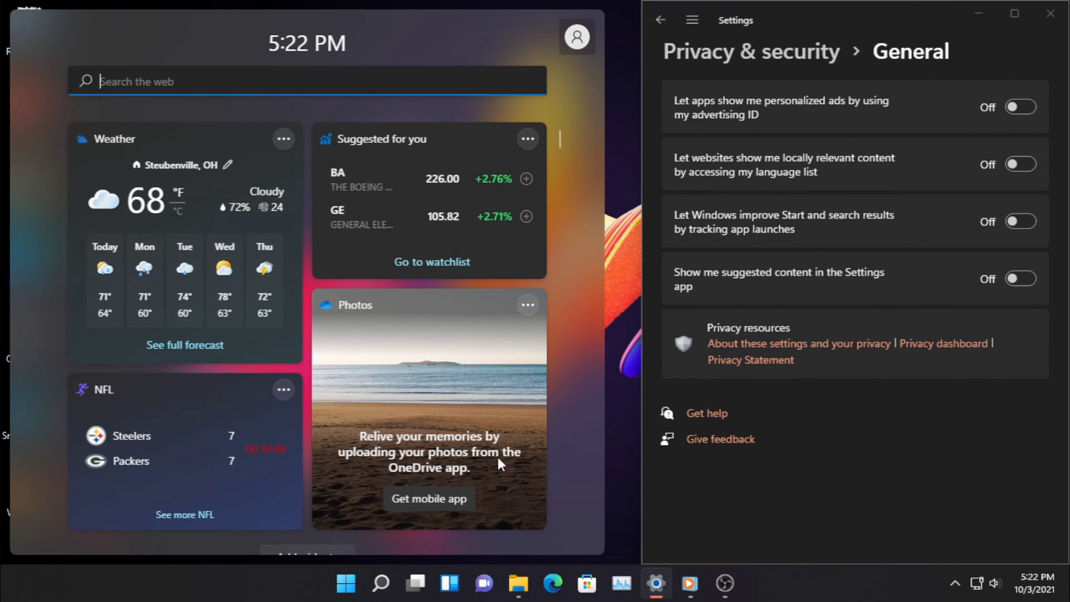
scroll(493, 454, down, 10)
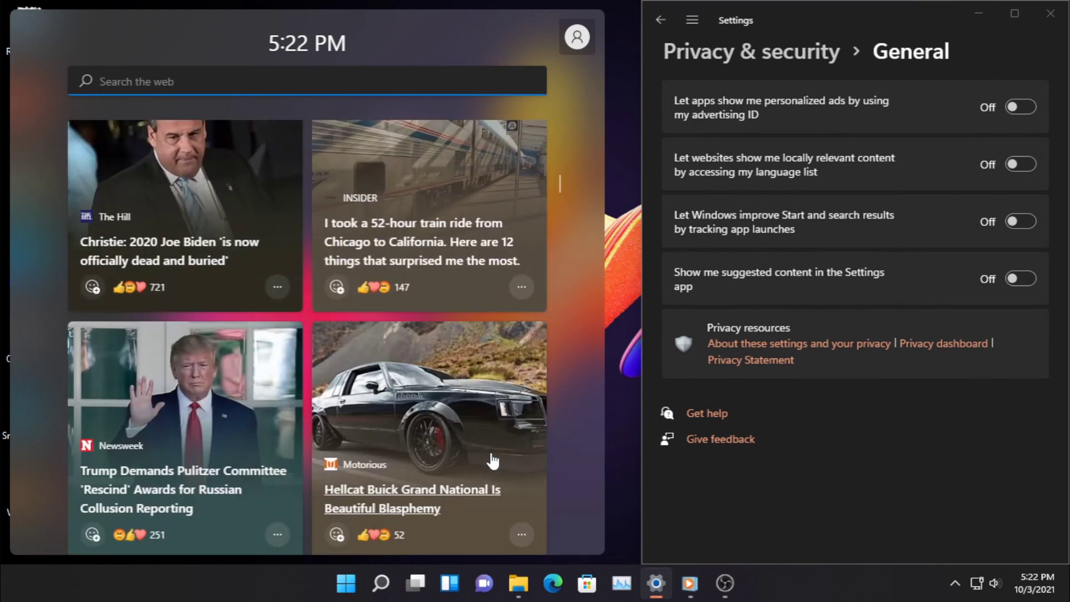
scroll(493, 461, down, 12)
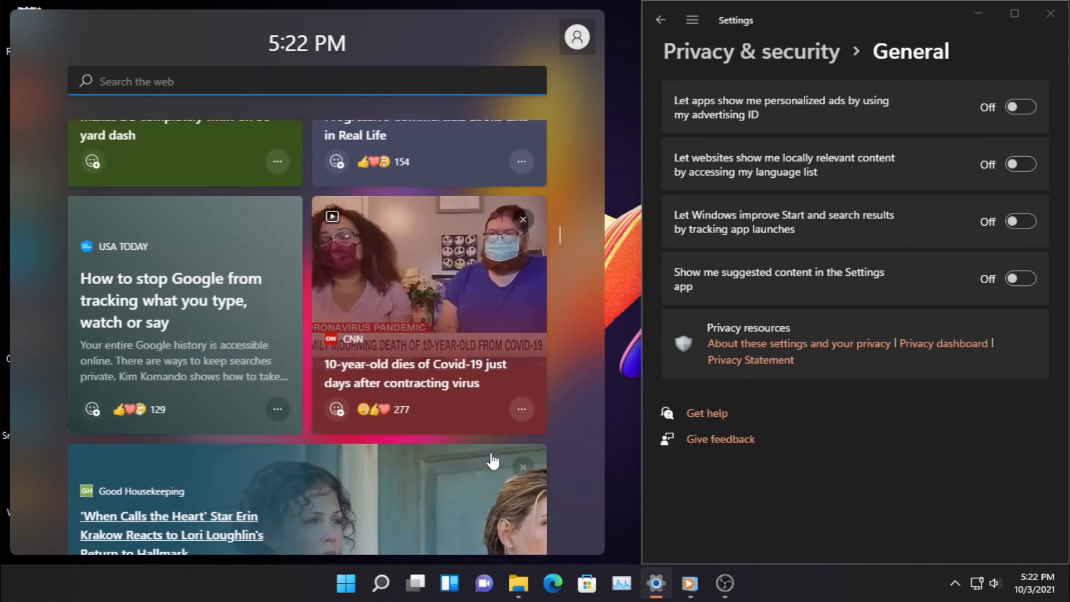
scroll(493, 460, down, 10)
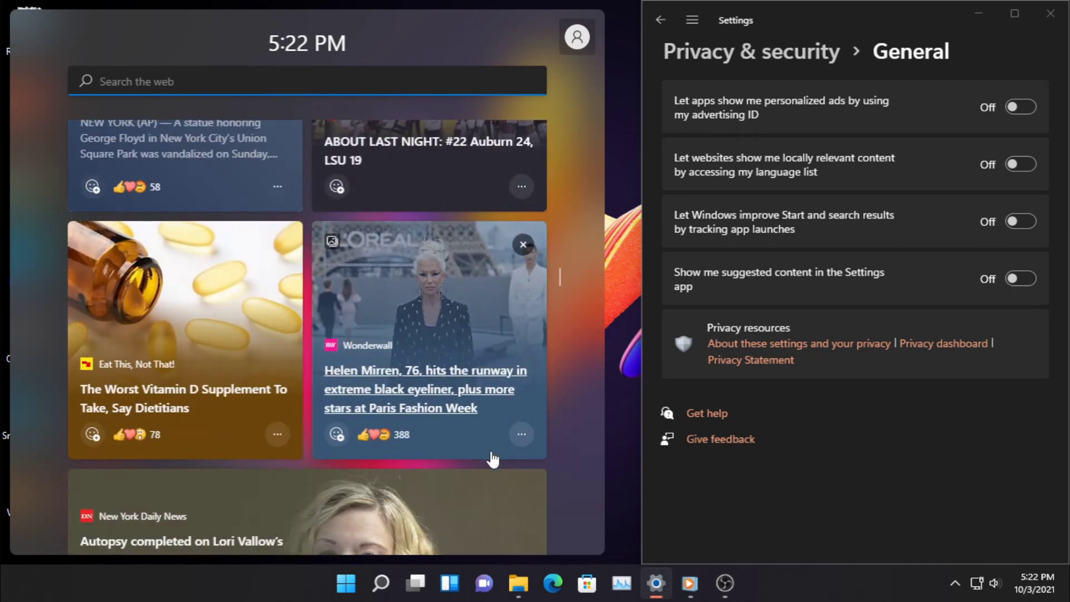
click(633, 185)
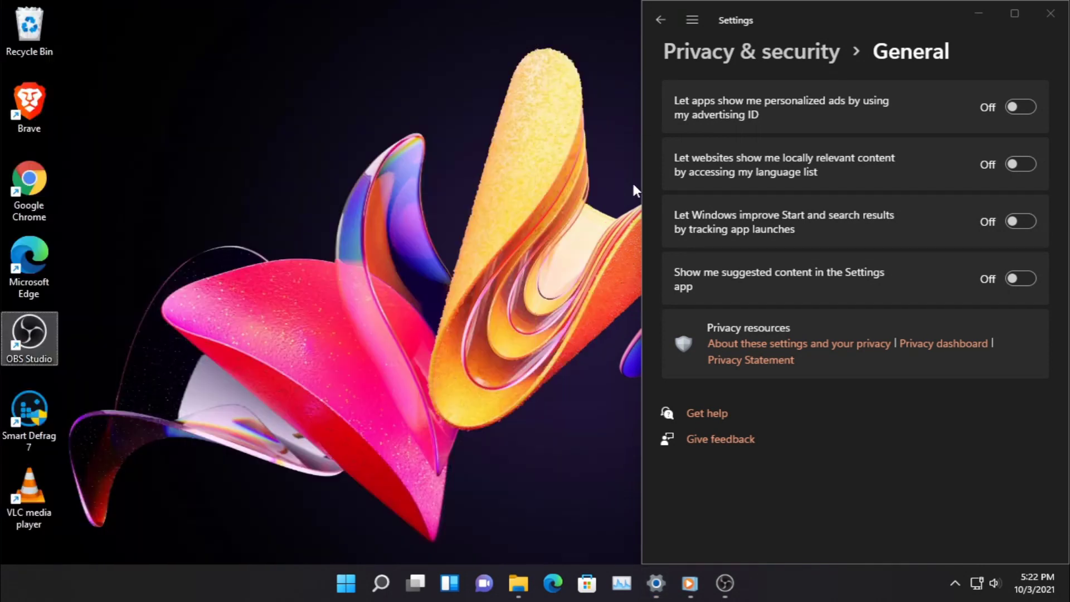
- Maximize the Settings window and open Personalization after a brief stop at Gaming
click(658, 580)
click(658, 583)
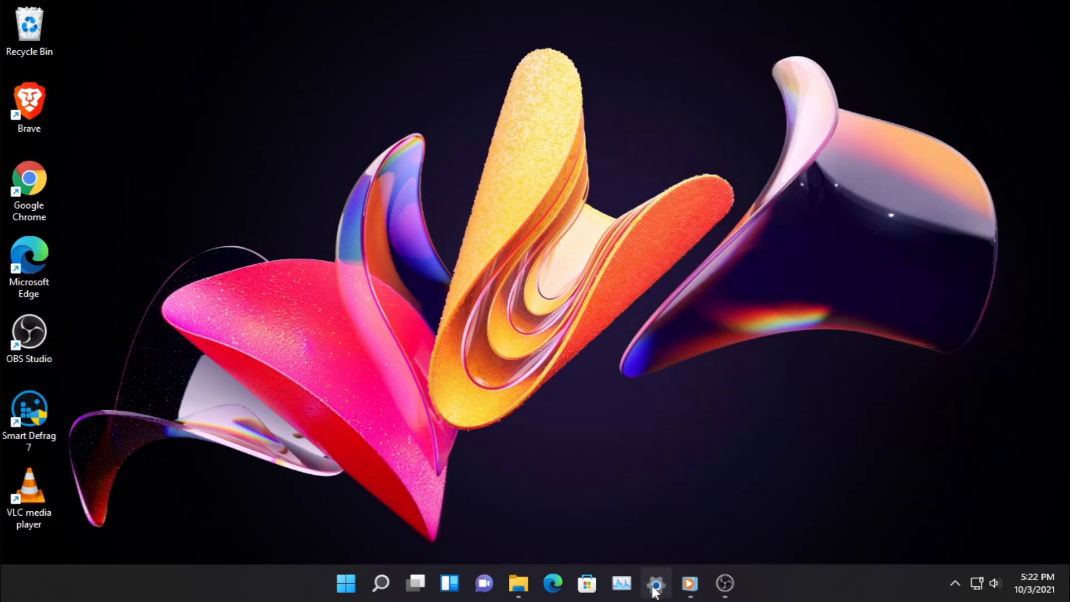
click(655, 588)
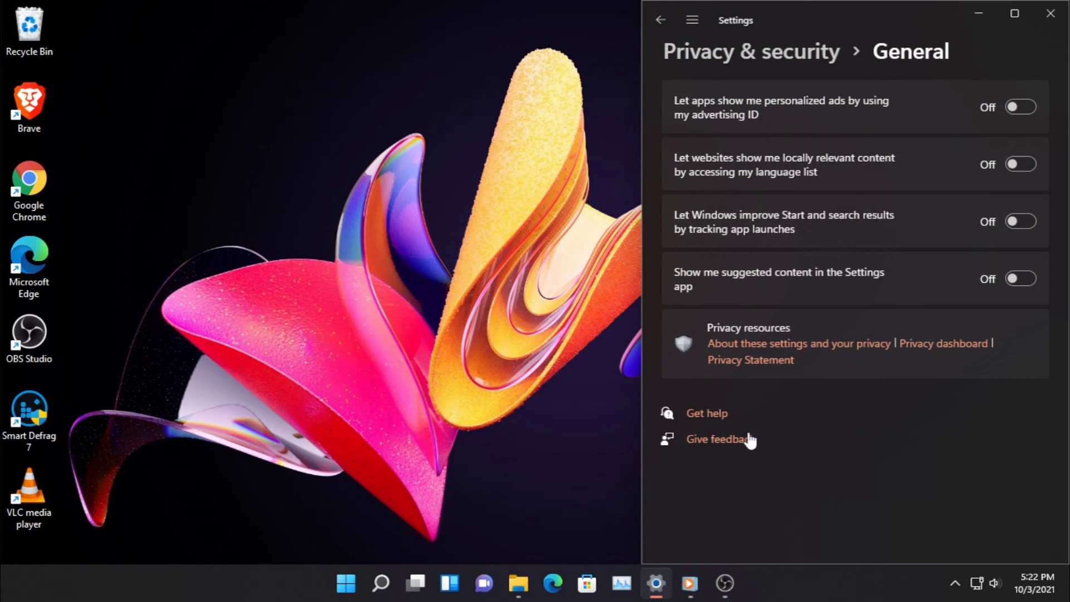
click(1010, 14)
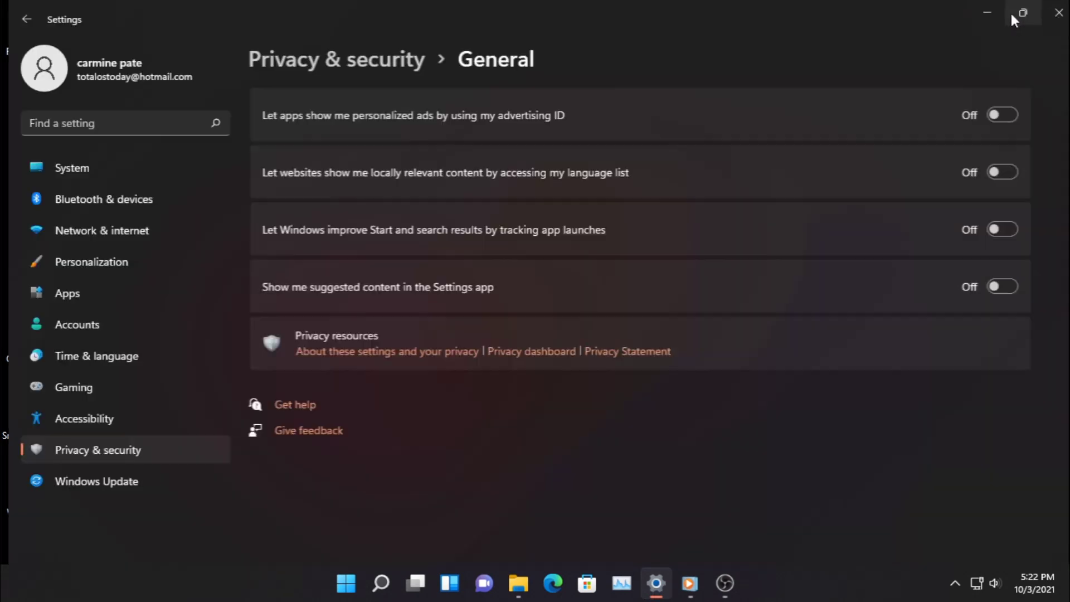
mouse_move(1011, 16)
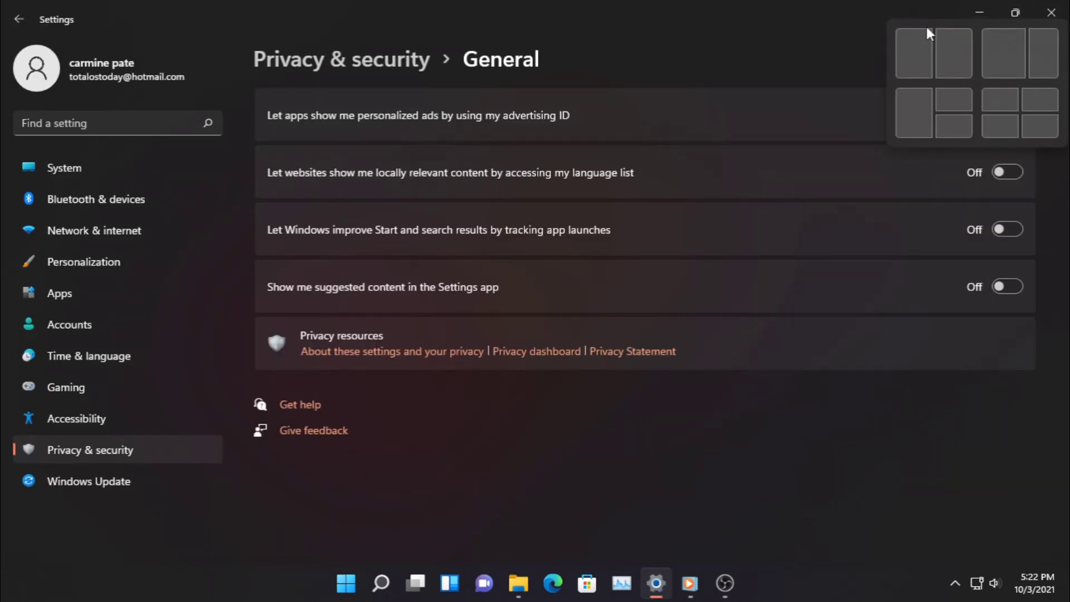
click(83, 385)
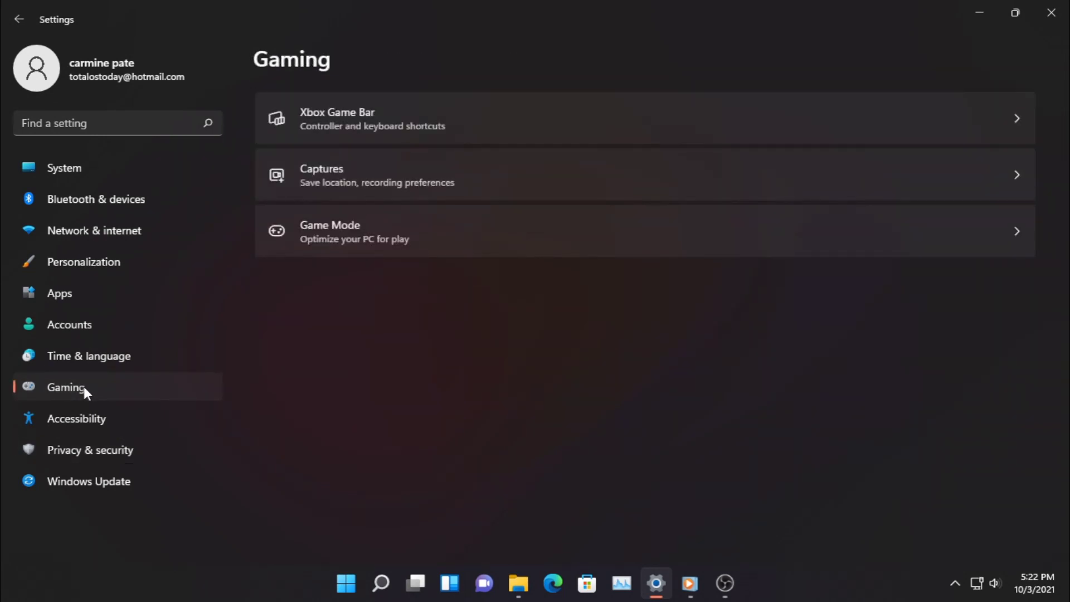
click(114, 272)
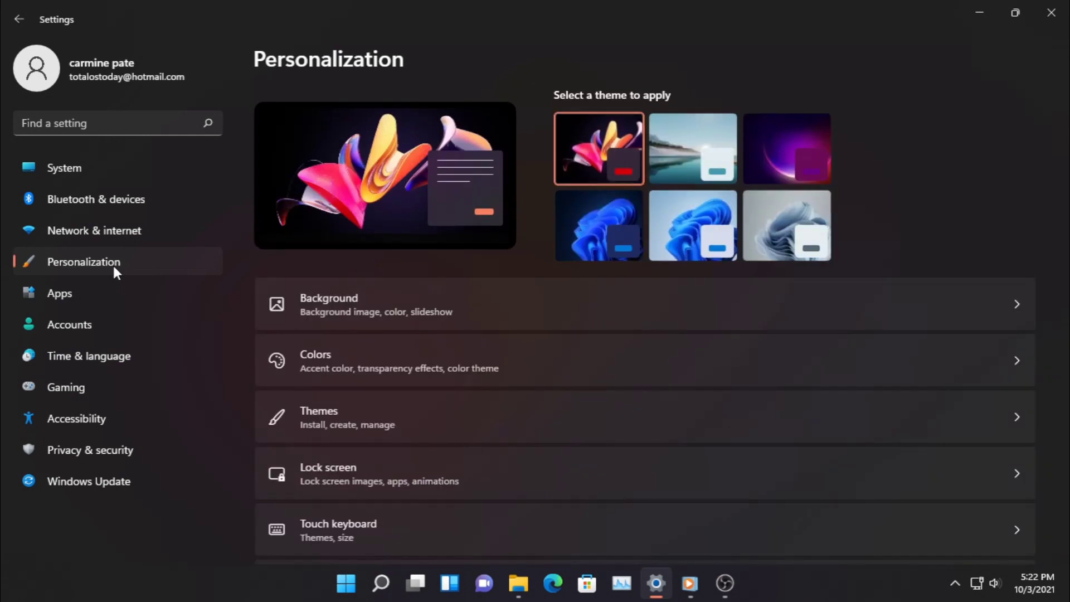
- Apply the light Sunrise theme, snap Settings left beside Videos, then close Videos
click(691, 164)
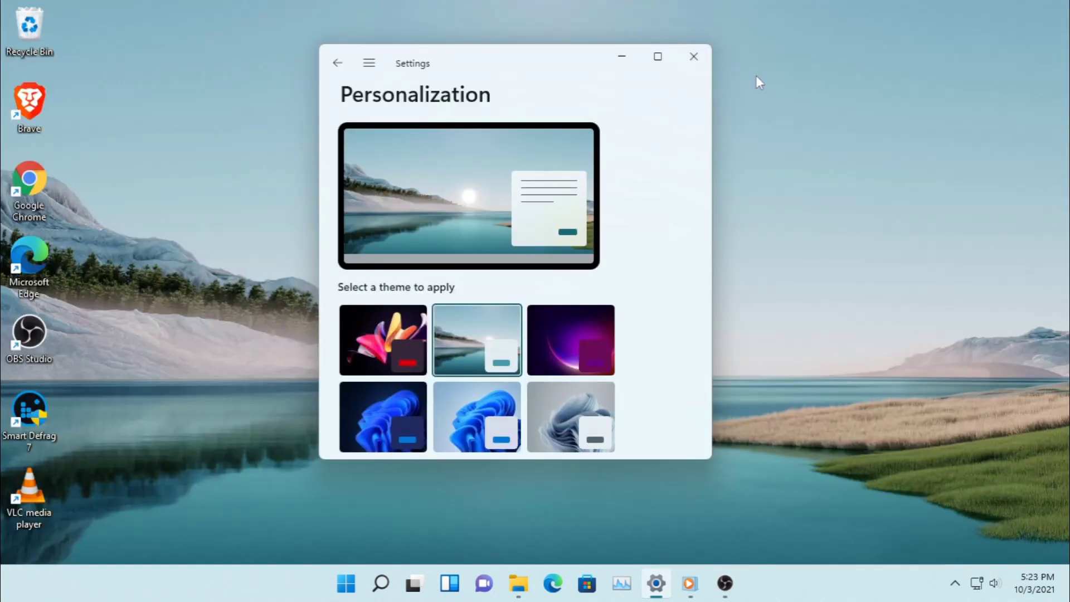
key(super+Left)
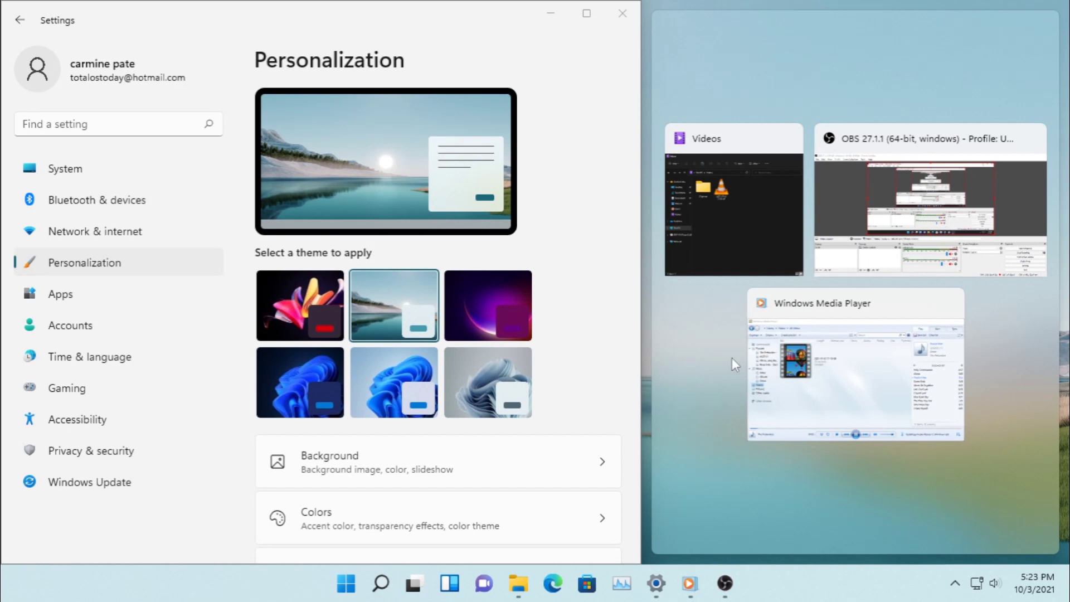
click(747, 239)
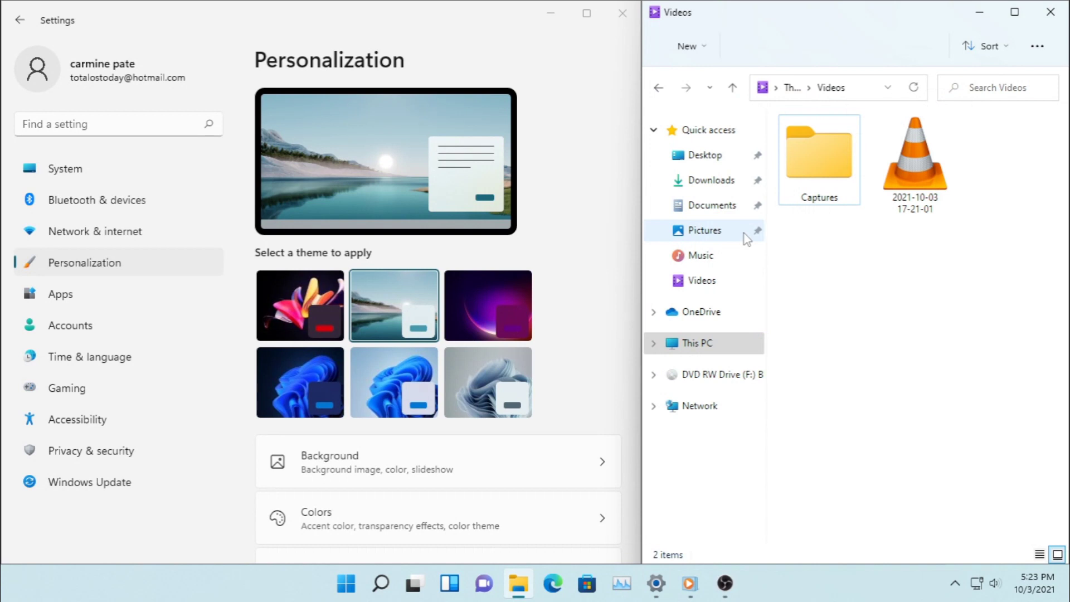
click(1050, 11)
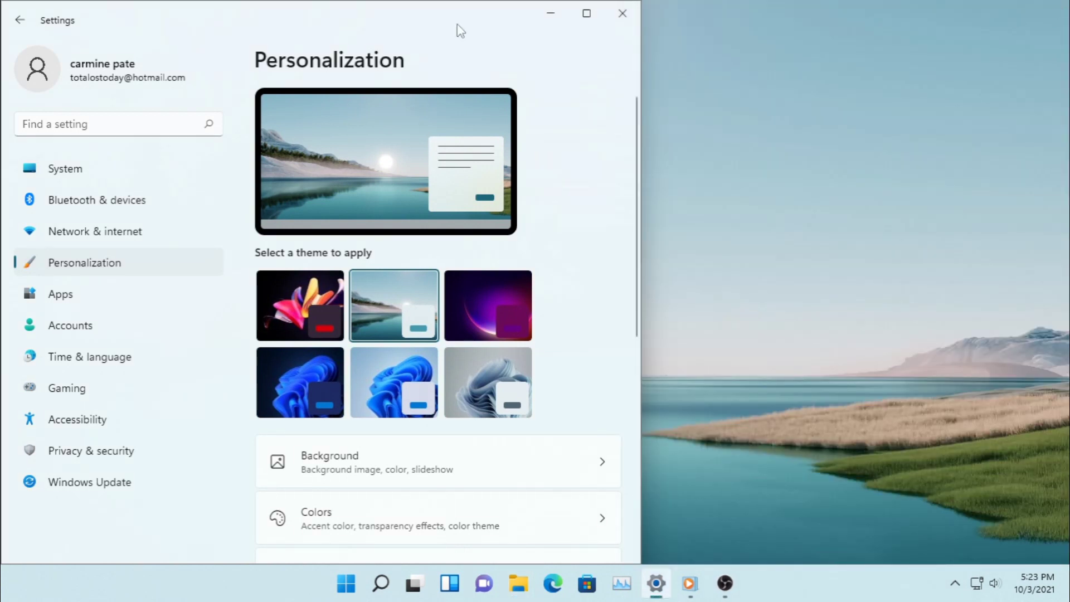
- Move Settings into the top-right quarter and dismiss the window suggestions
key(super+Right)
key(super+Up)
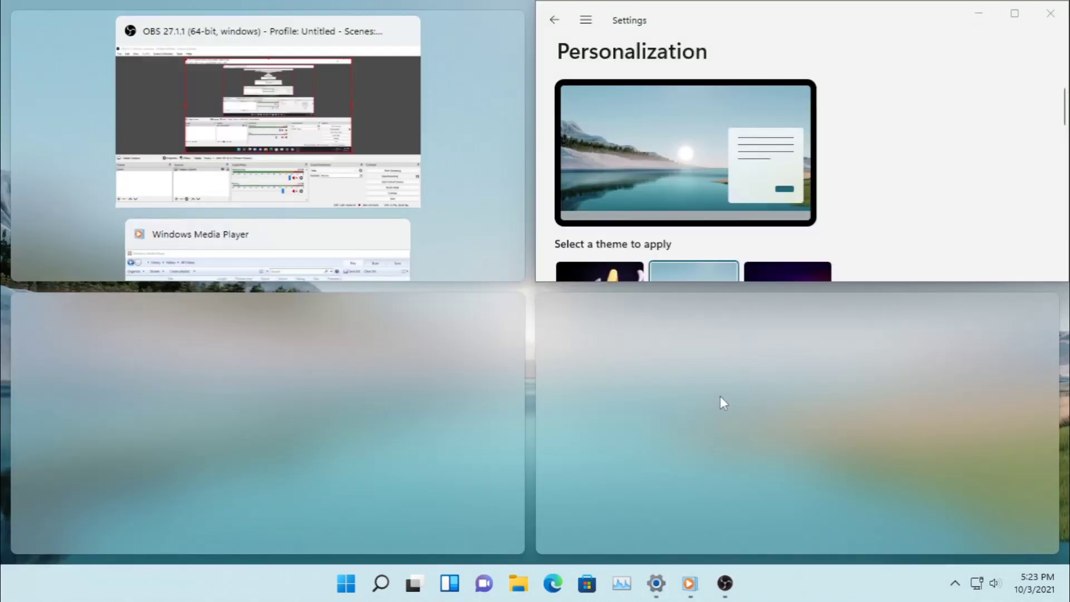
click(459, 498)
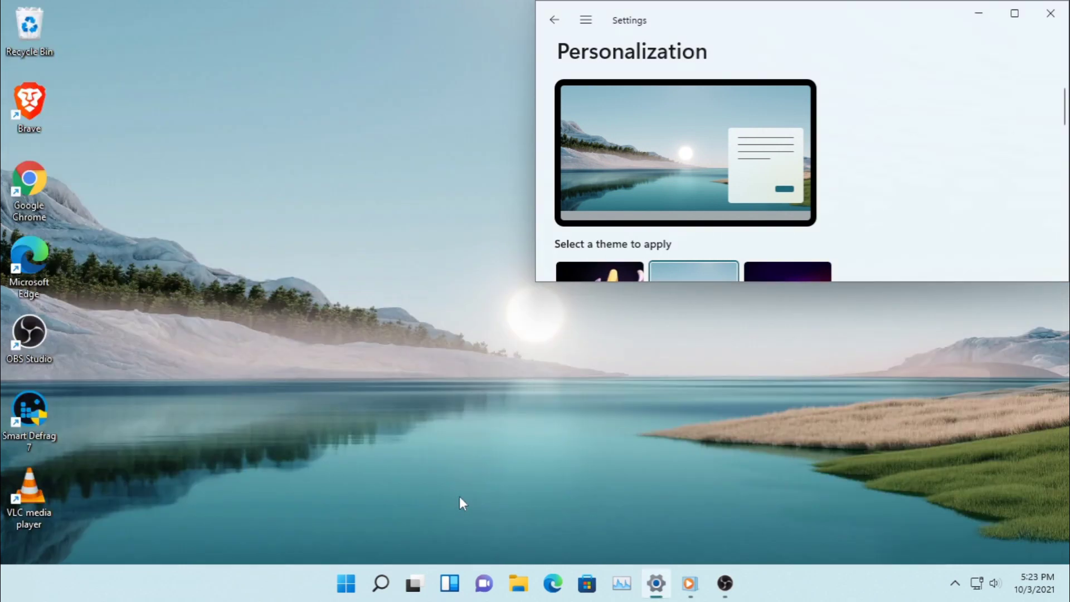
- Switch the desktop icons to large, then back to a smaller size
right_click(215, 141)
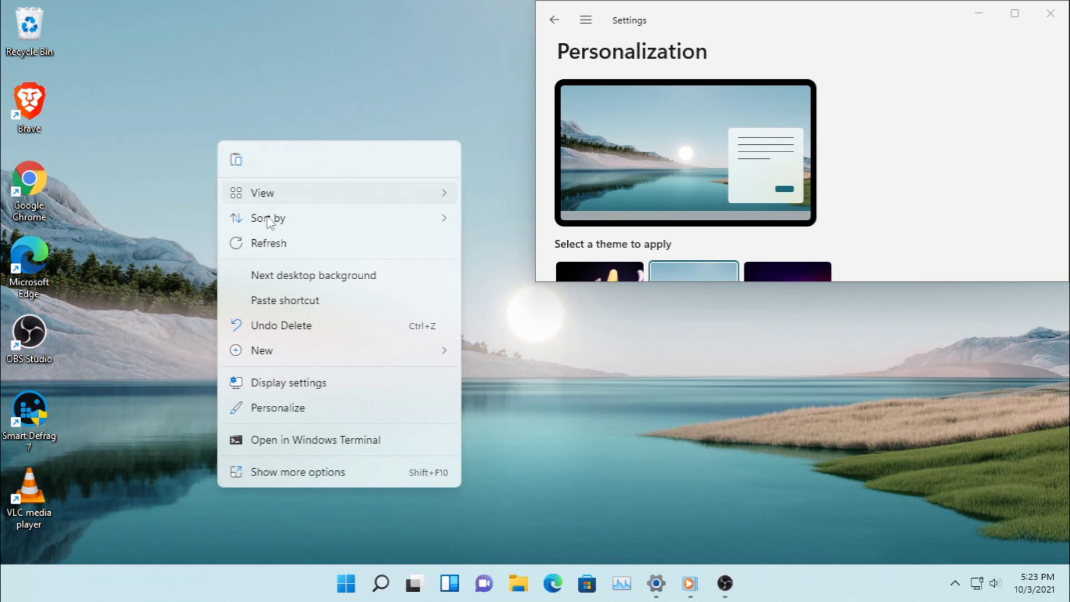
mouse_move(273, 199)
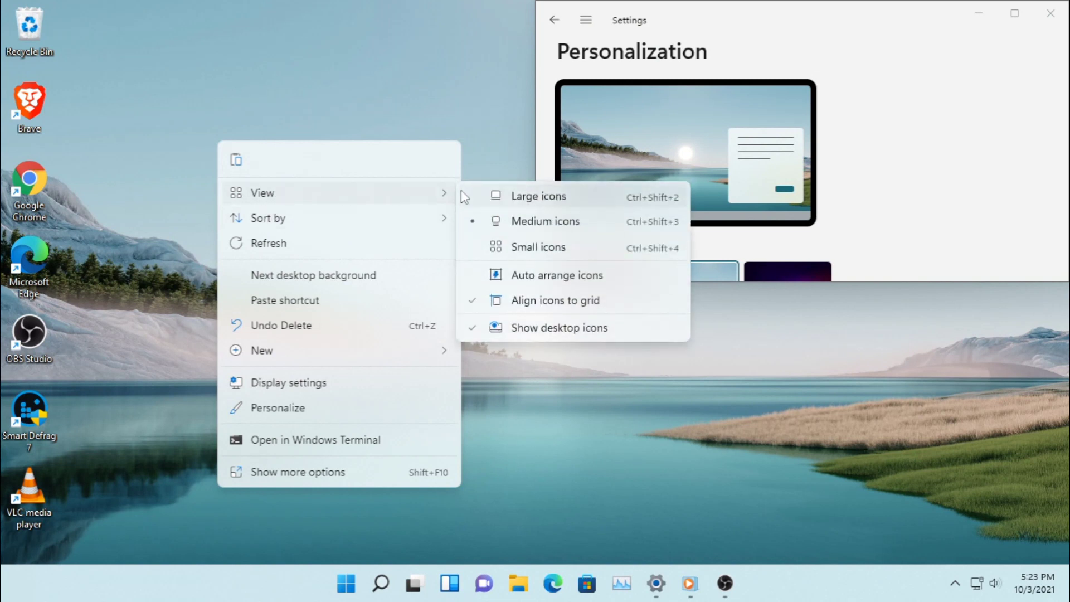
click(511, 198)
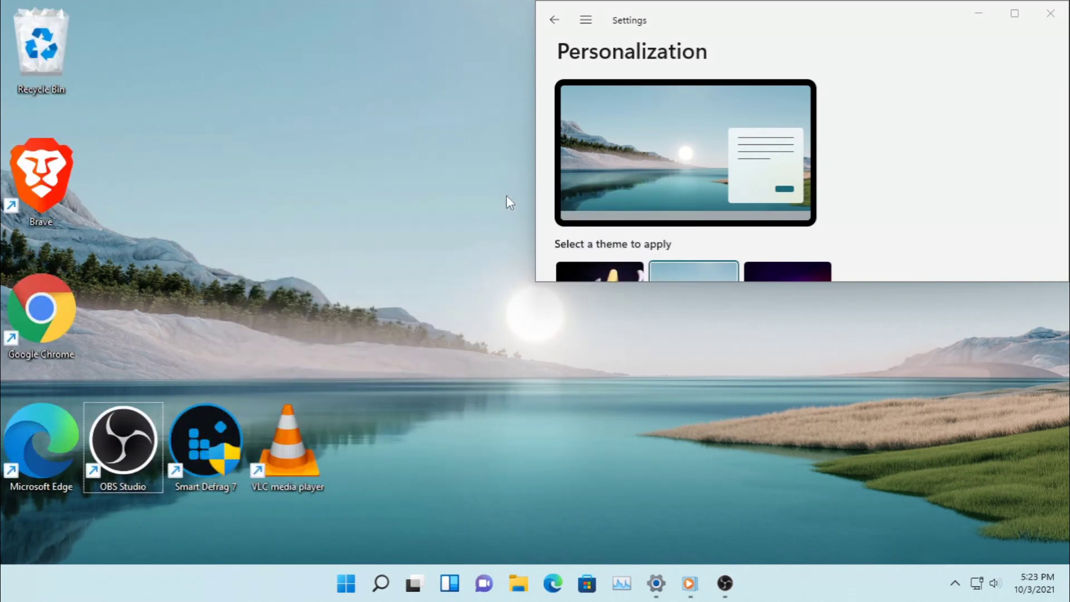
right_click(240, 136)
mouse_move(319, 187)
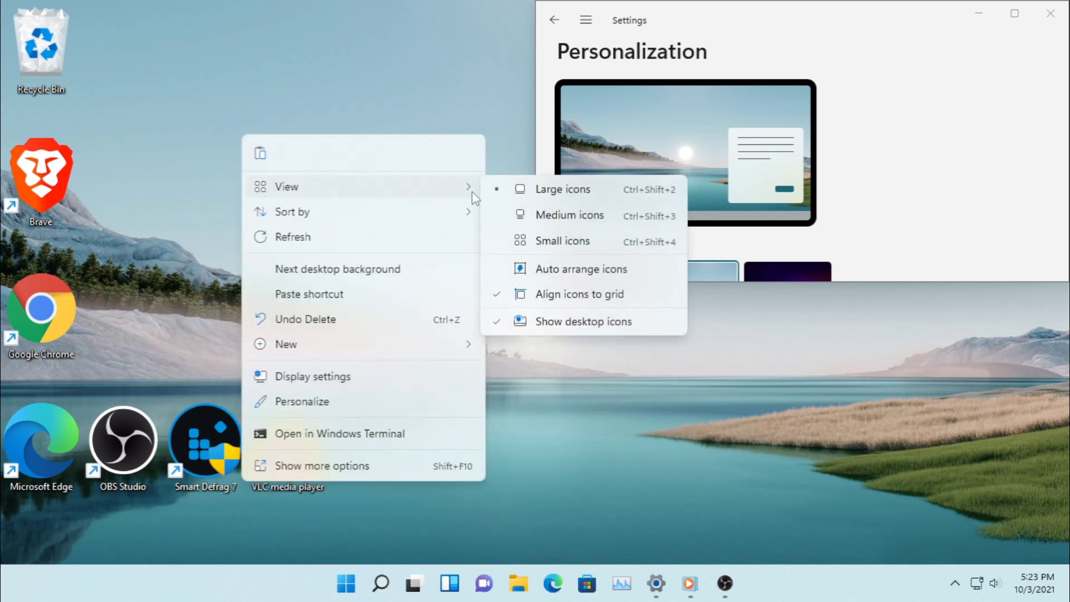
click(522, 214)
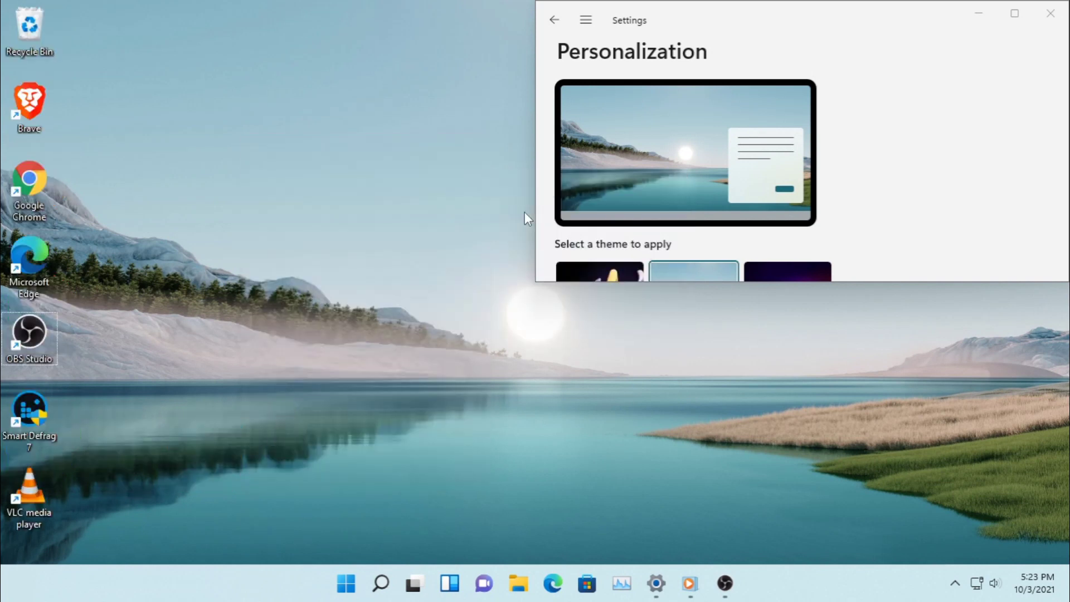
- Advance the desktop wallpaper to the next background twice
right_click(159, 194)
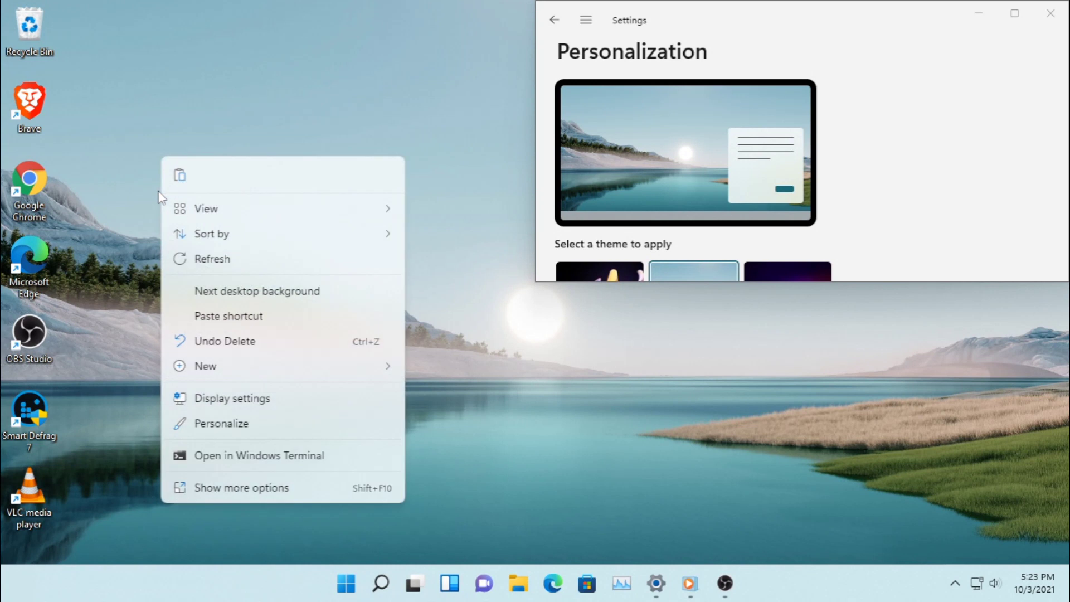
click(225, 294)
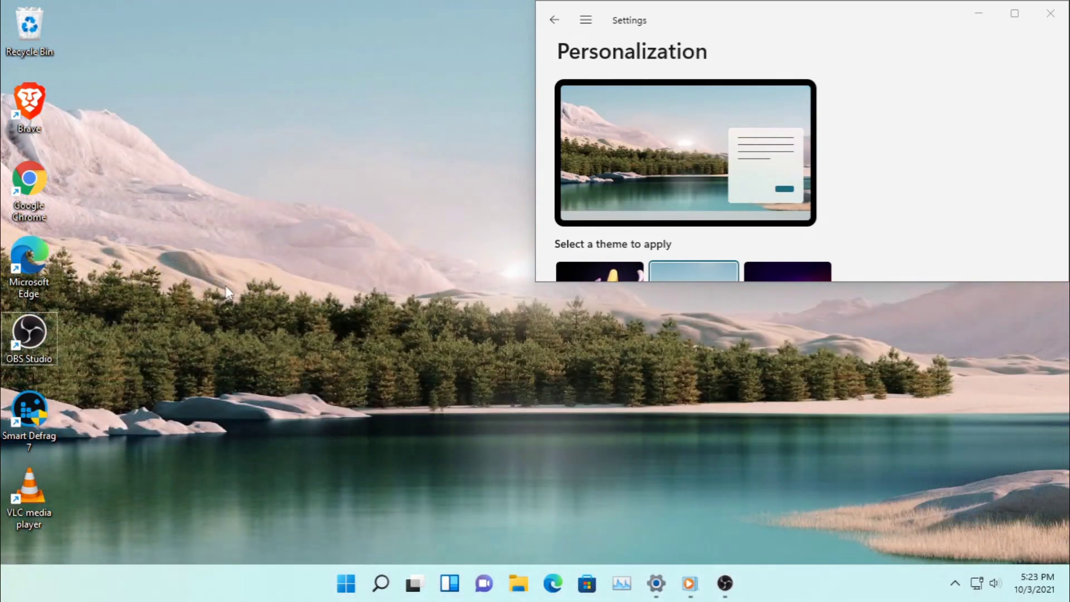
right_click(226, 224)
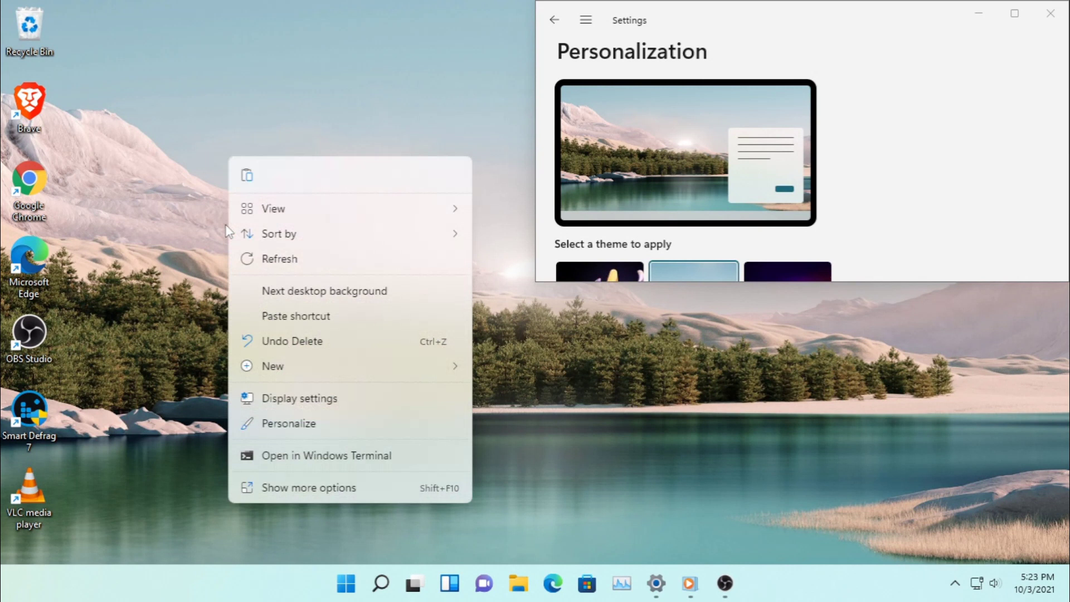
click(333, 299)
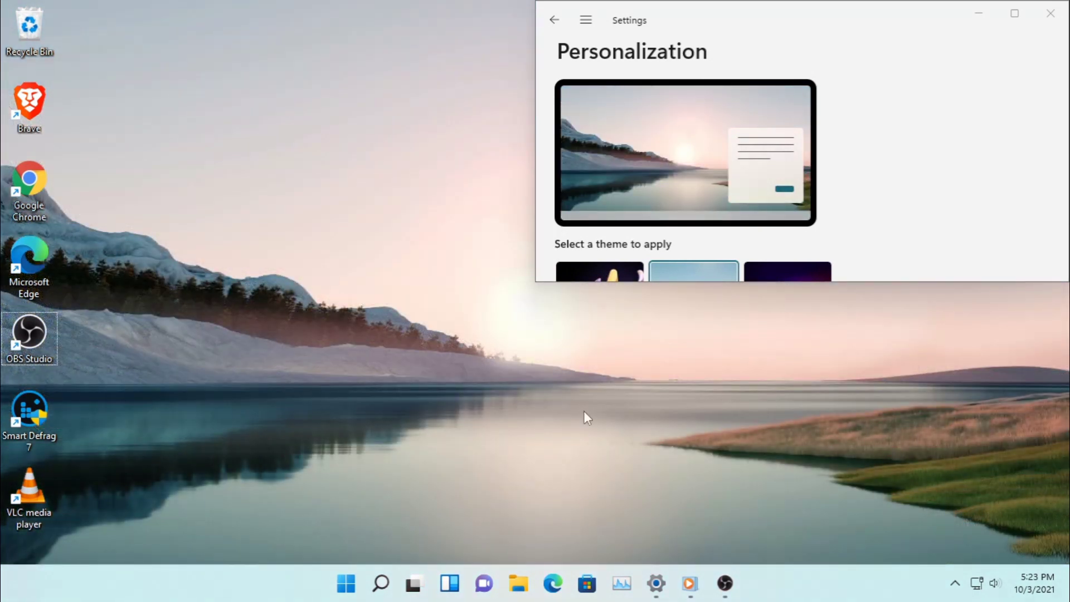
- Open Task Manager maximized and view Disk 0 (C:) activity on the Performance tab
click(622, 585)
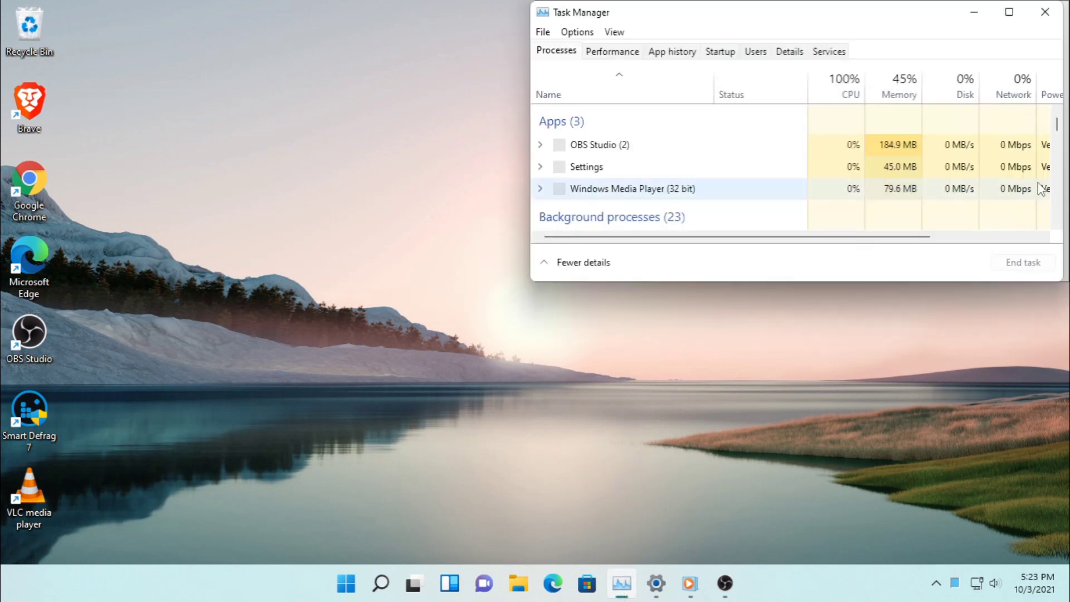
click(1009, 13)
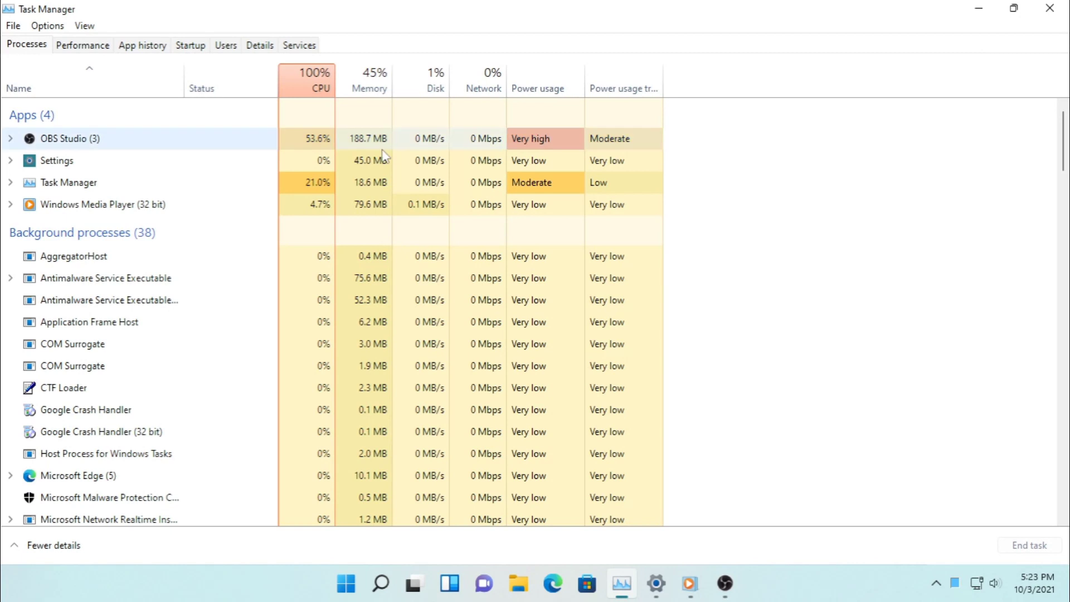
click(99, 45)
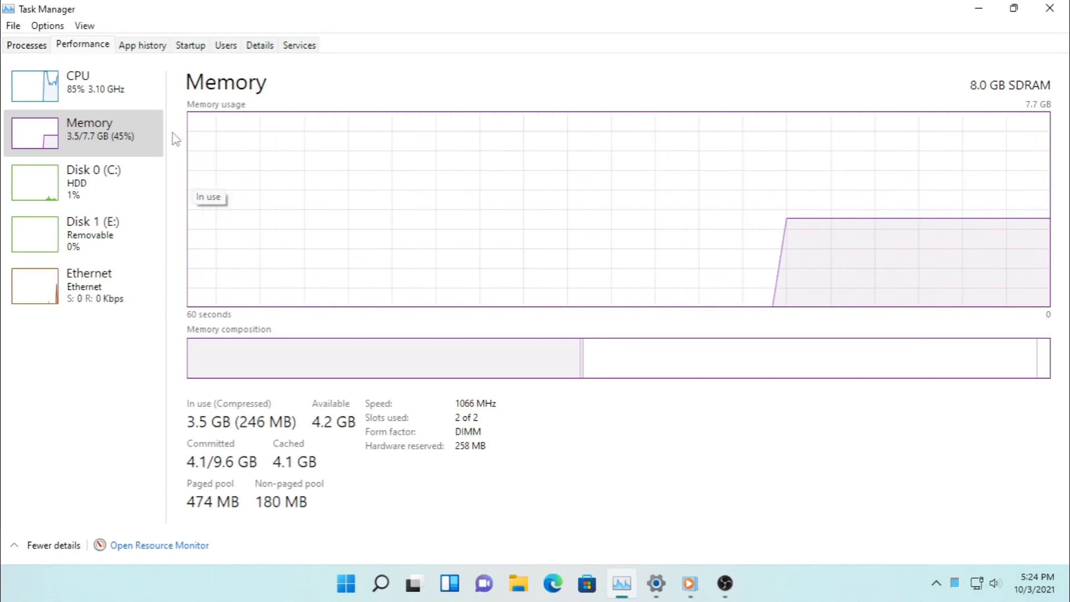
click(94, 190)
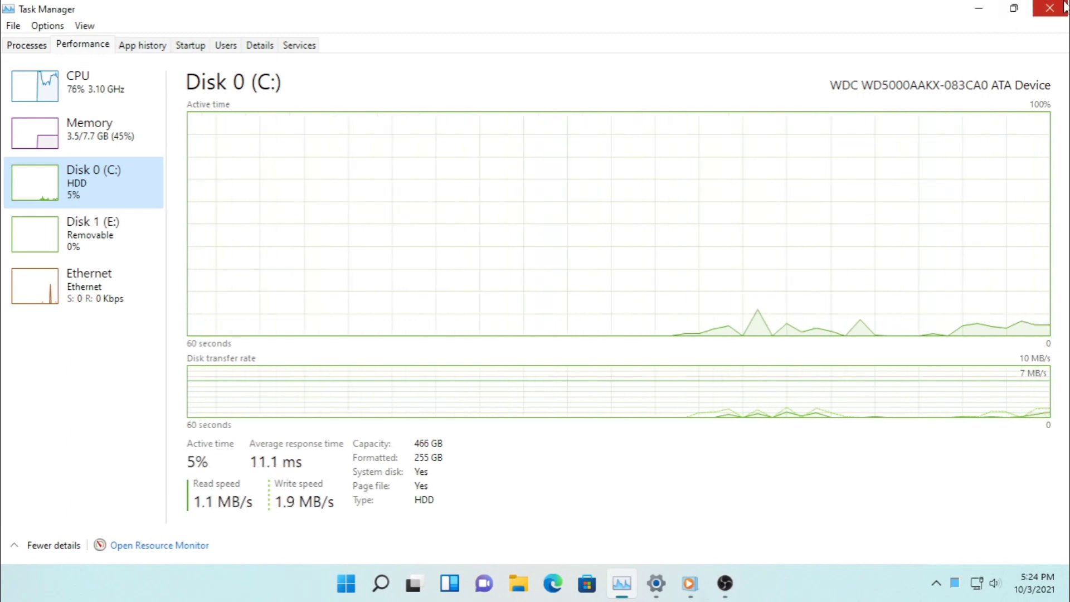
- Snap Task Manager into the bottom-right quarter, then close both Settings and Task Manager
click(1014, 9)
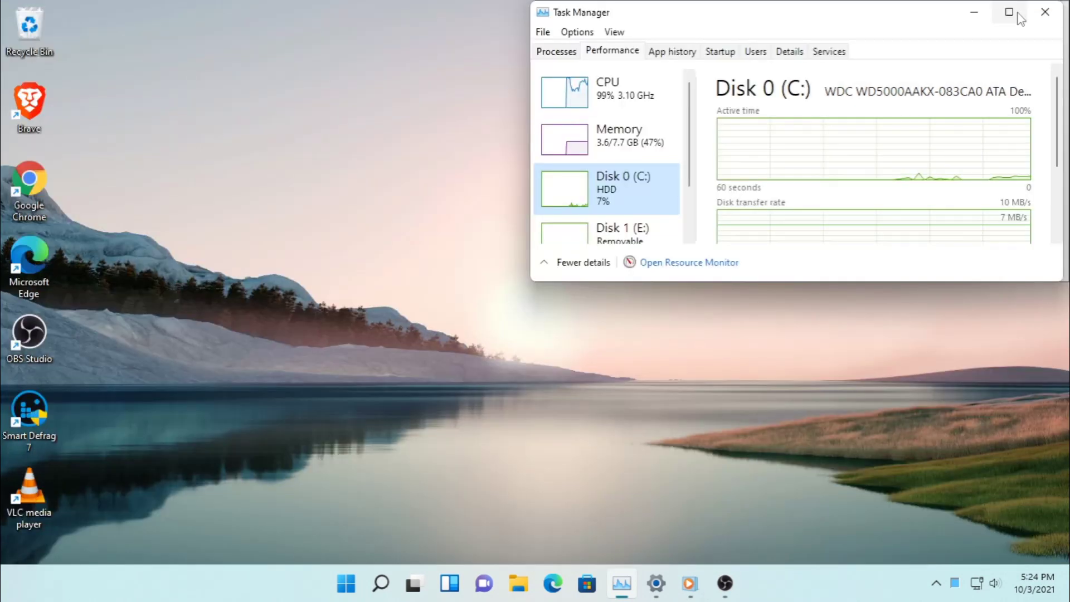
mouse_move(1017, 16)
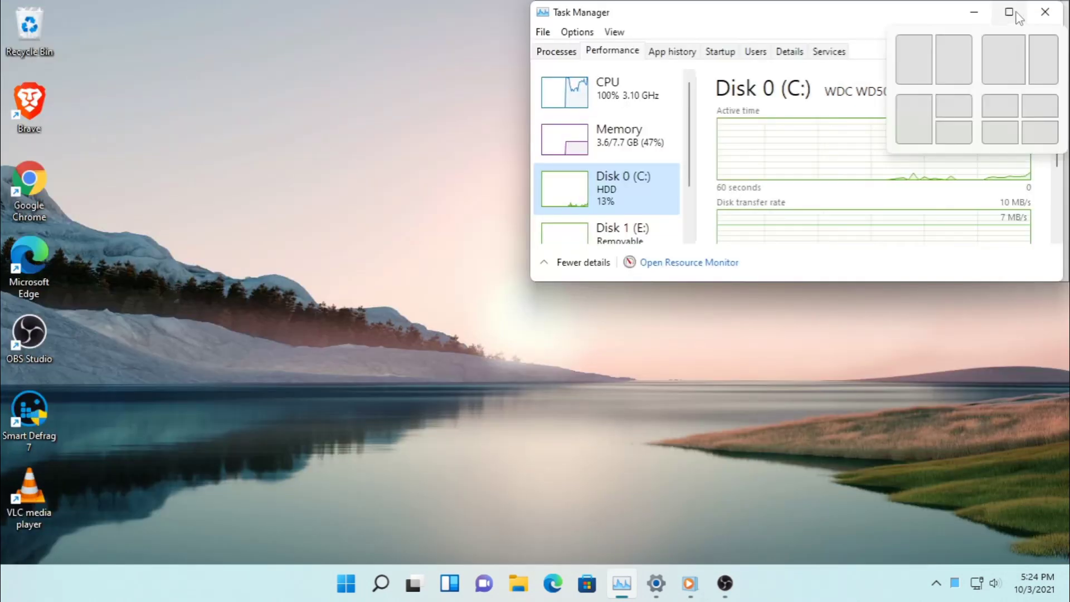
click(1046, 143)
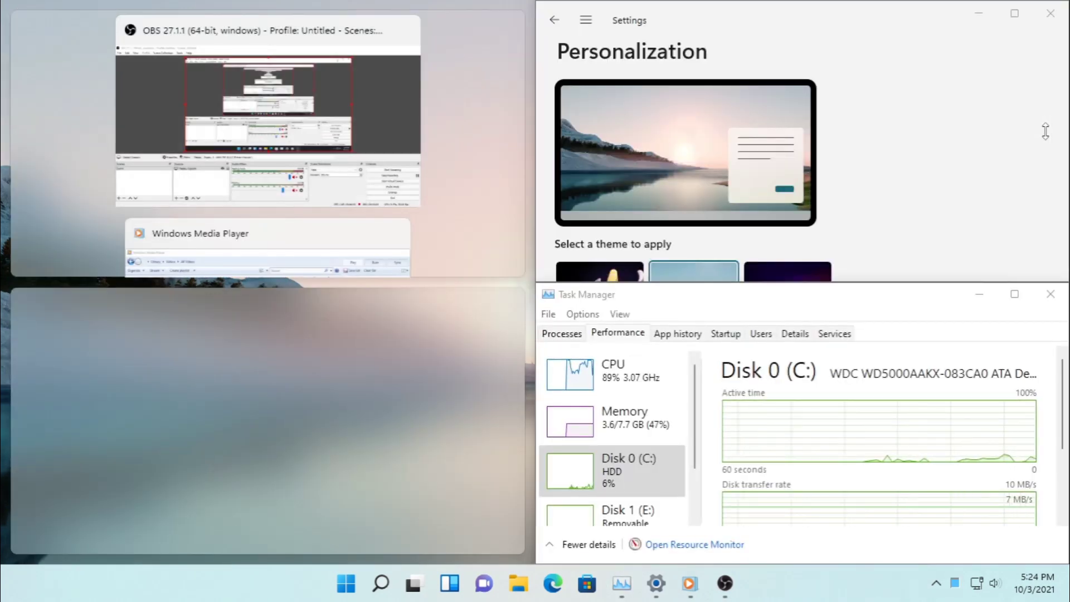
click(985, 133)
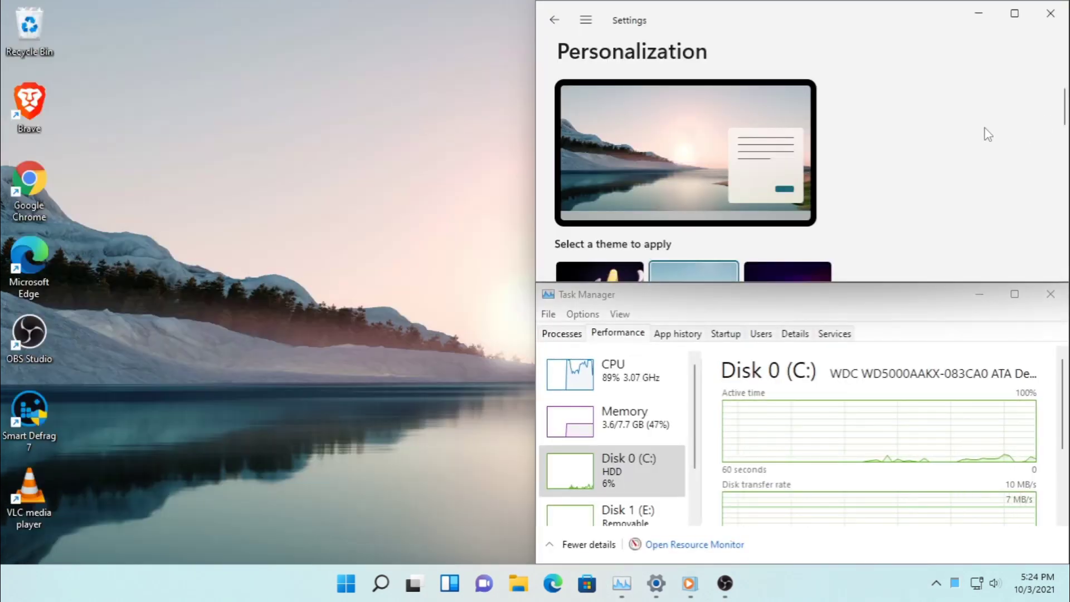
click(1050, 12)
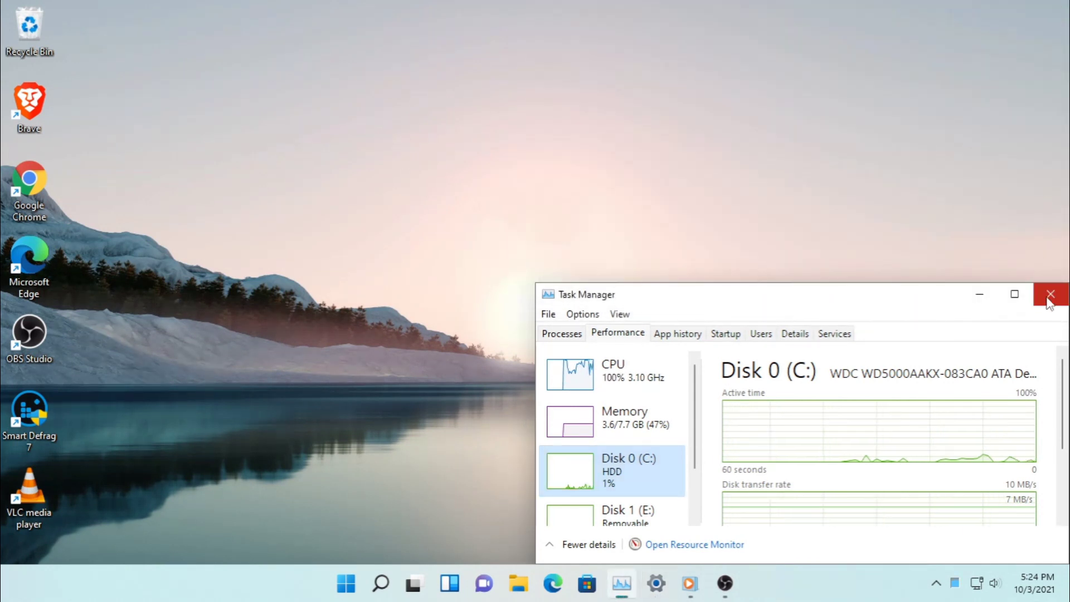
click(1051, 294)
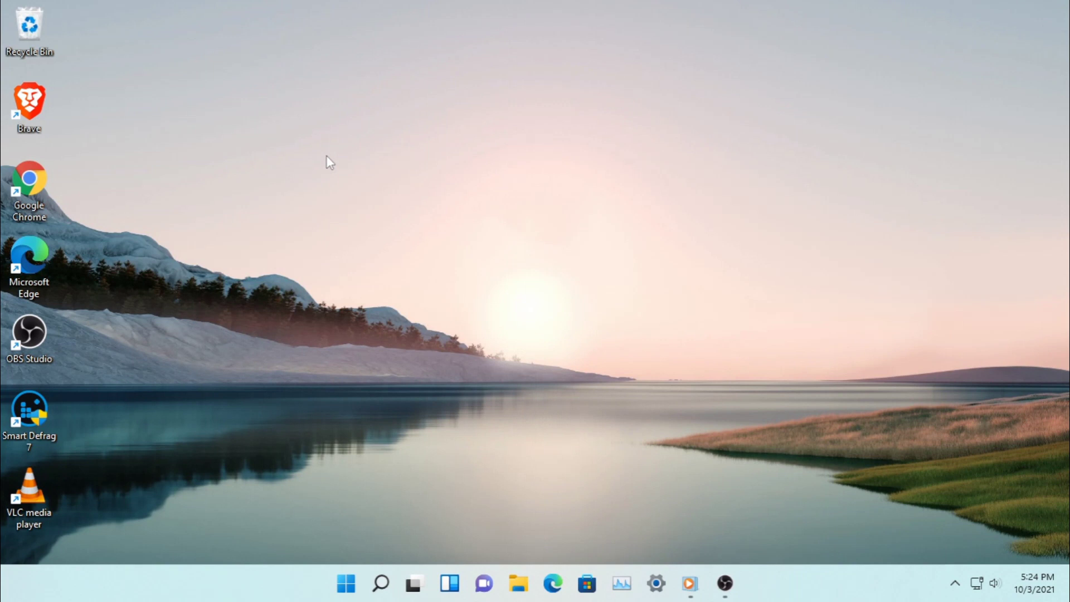
- Open Personalize from the desktop menu, apply the dark Glow theme, and restore Settings
right_click(326, 155)
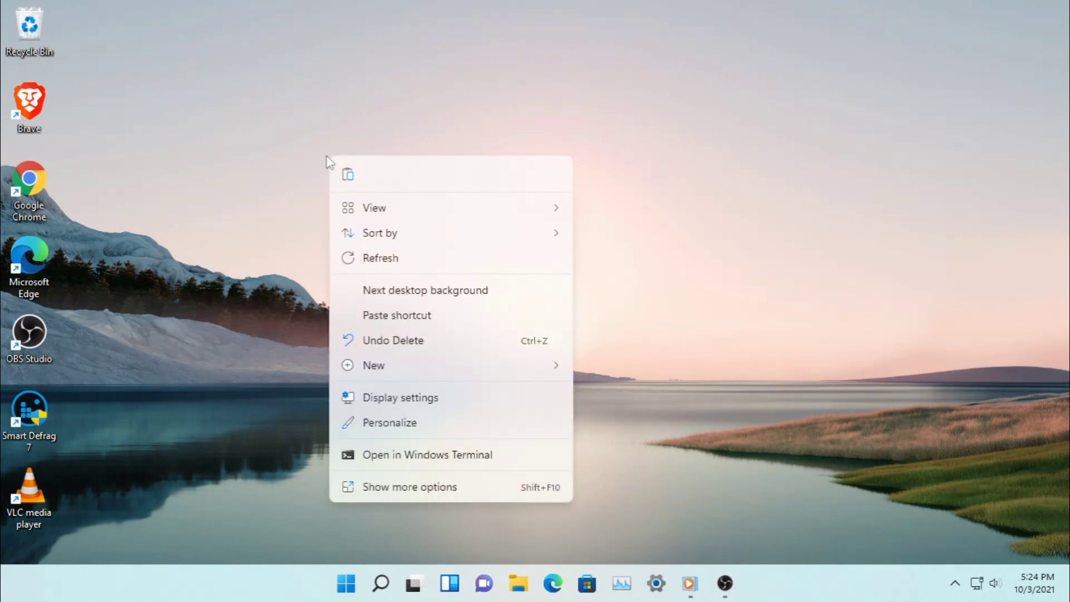
click(438, 423)
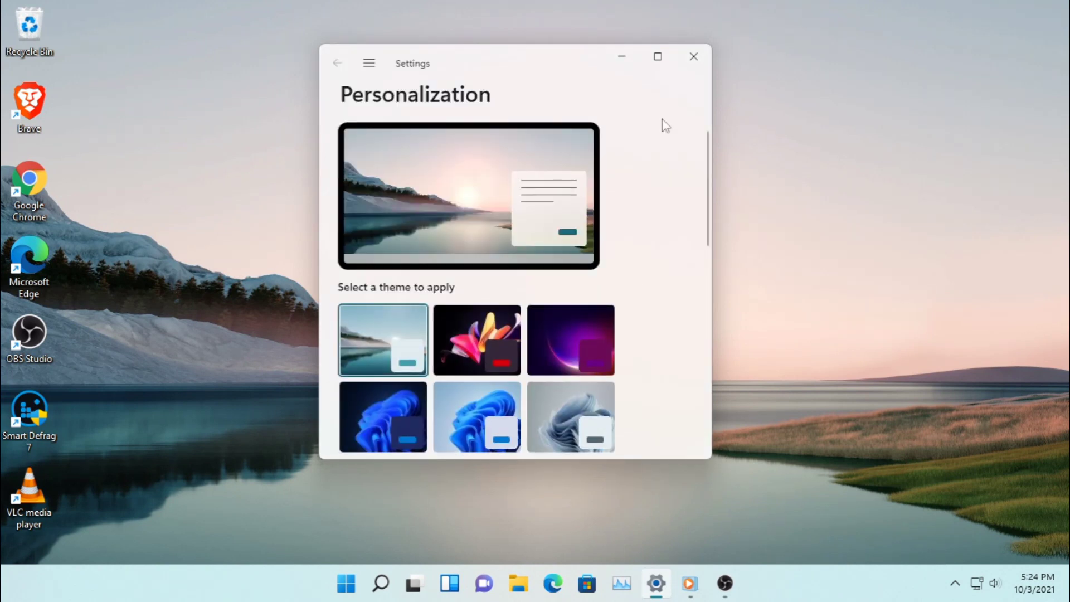
click(659, 60)
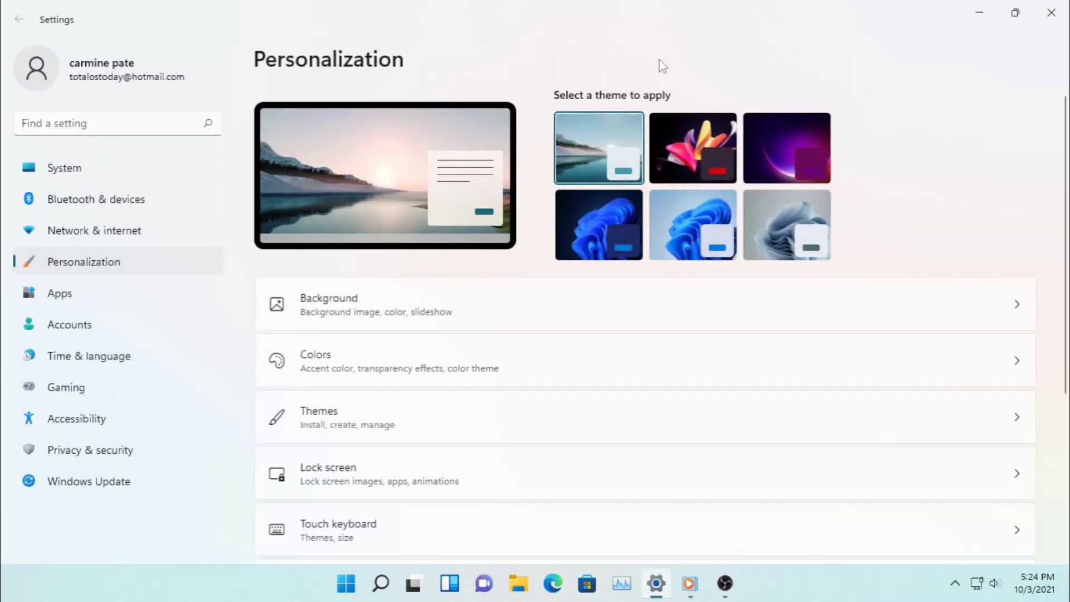
click(764, 142)
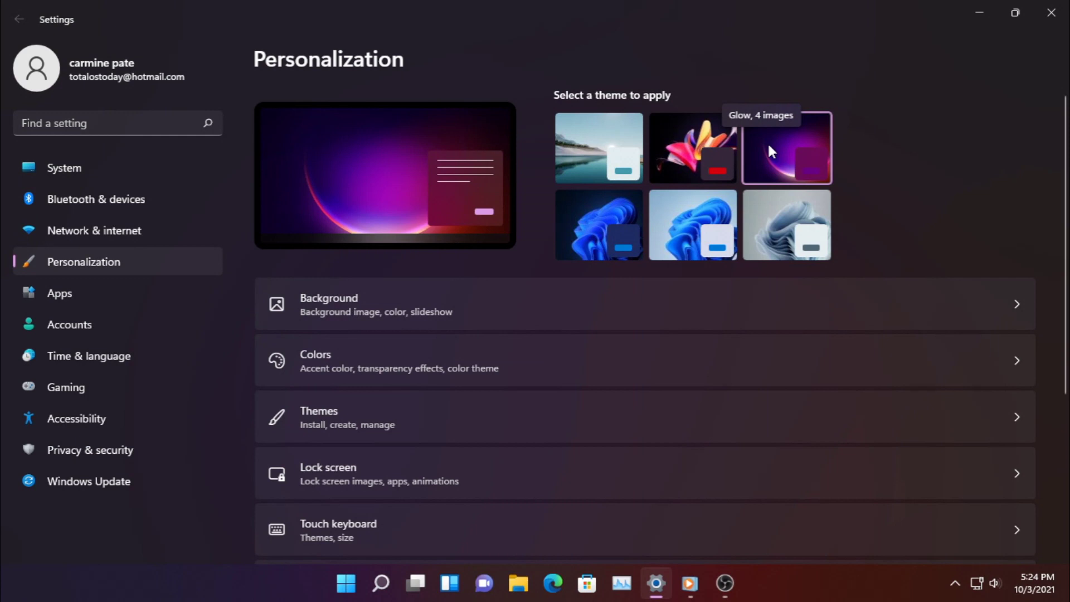
click(1015, 13)
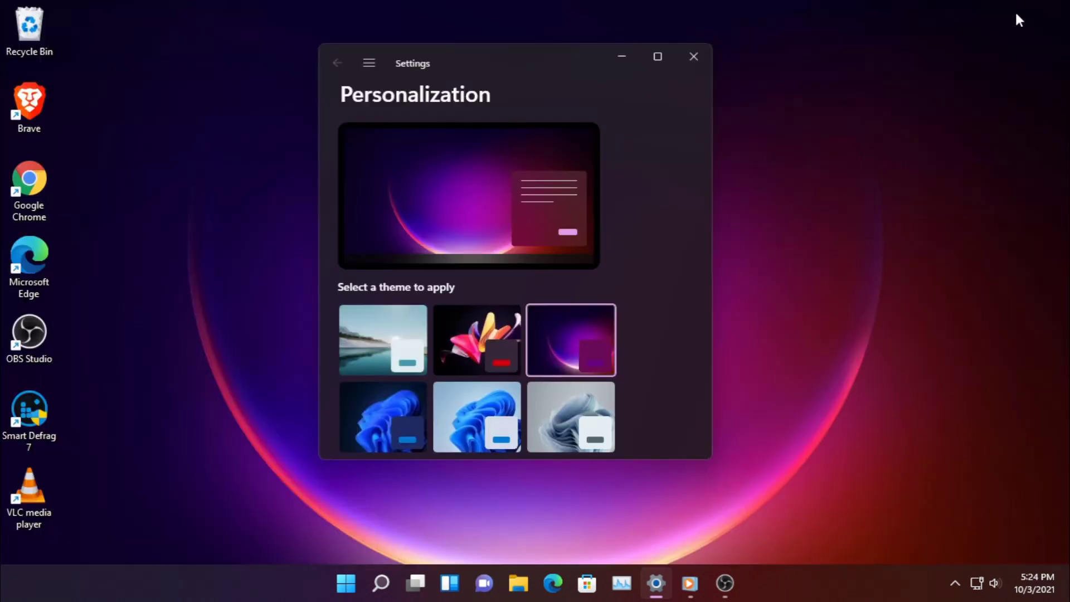
- Snap Settings left, dismiss OBS from Snap Assist, minimize Settings, and decline exiting OBS
mouse_move(659, 62)
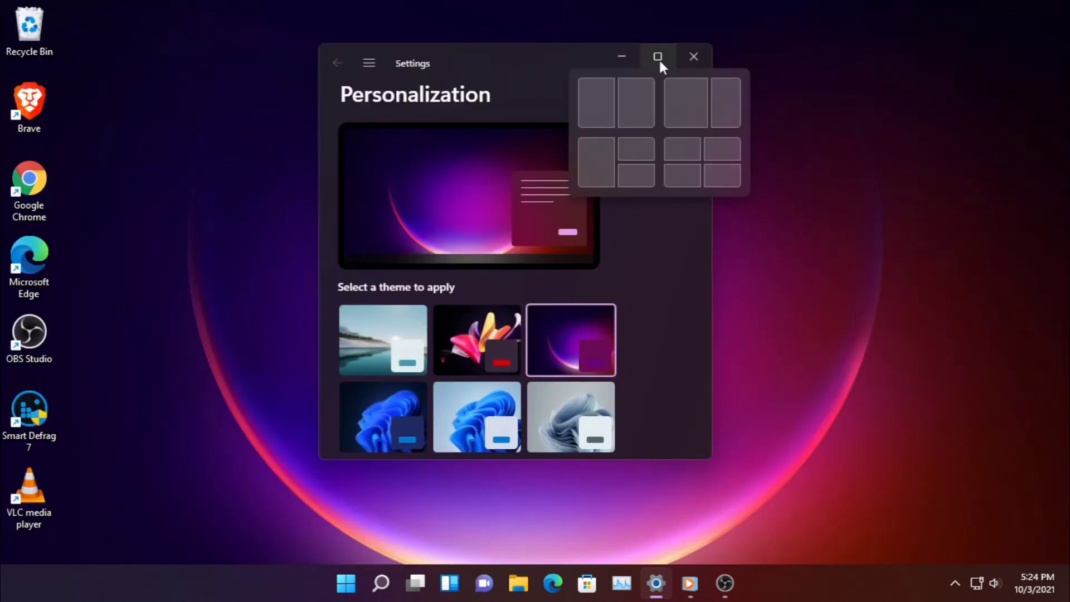
click(597, 167)
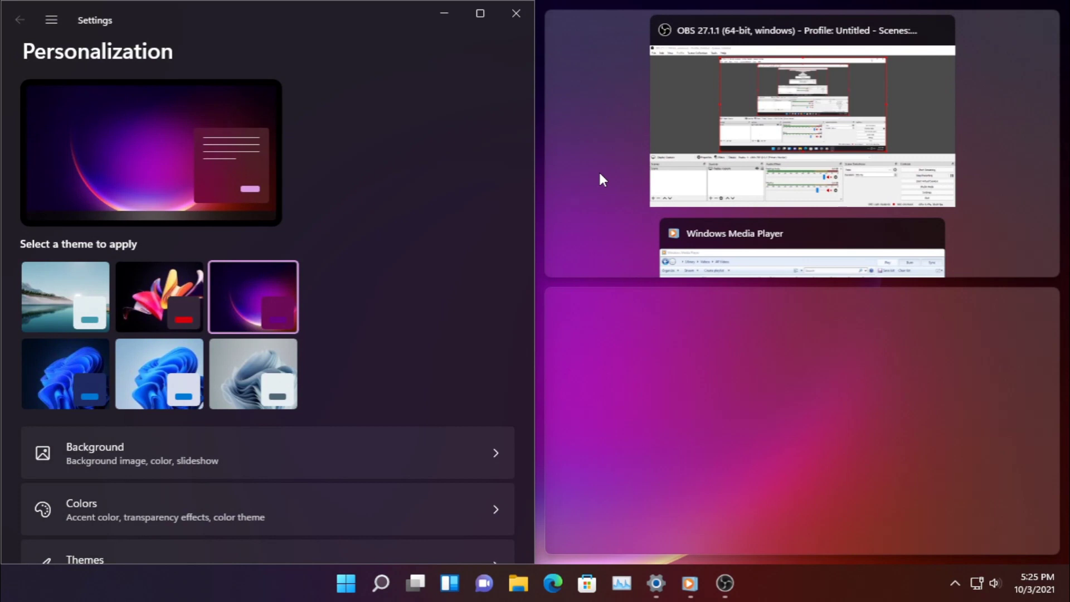
mouse_move(954, 54)
click(901, 410)
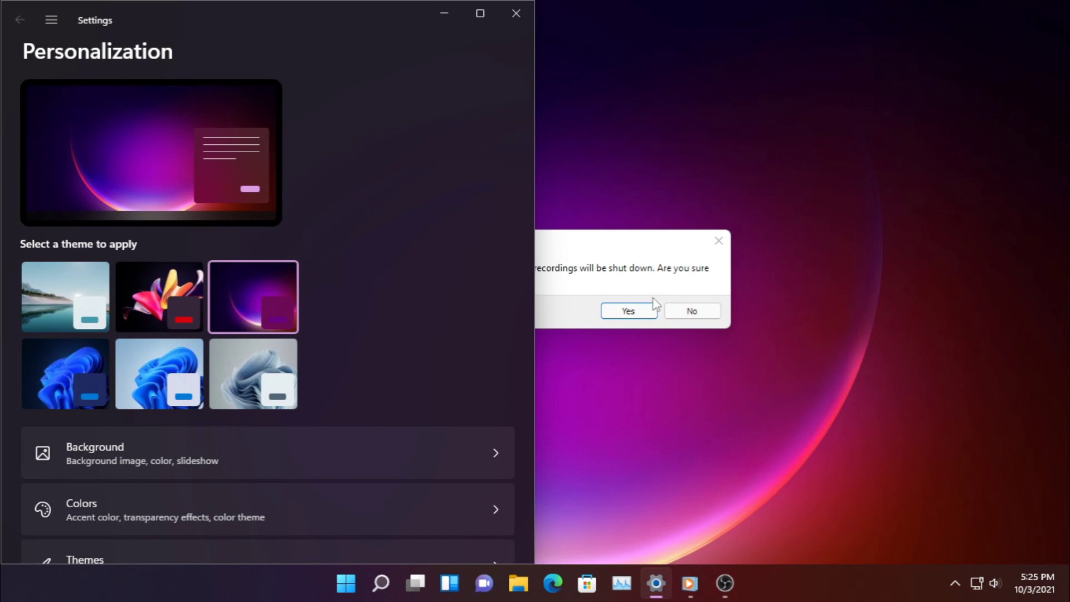
click(444, 12)
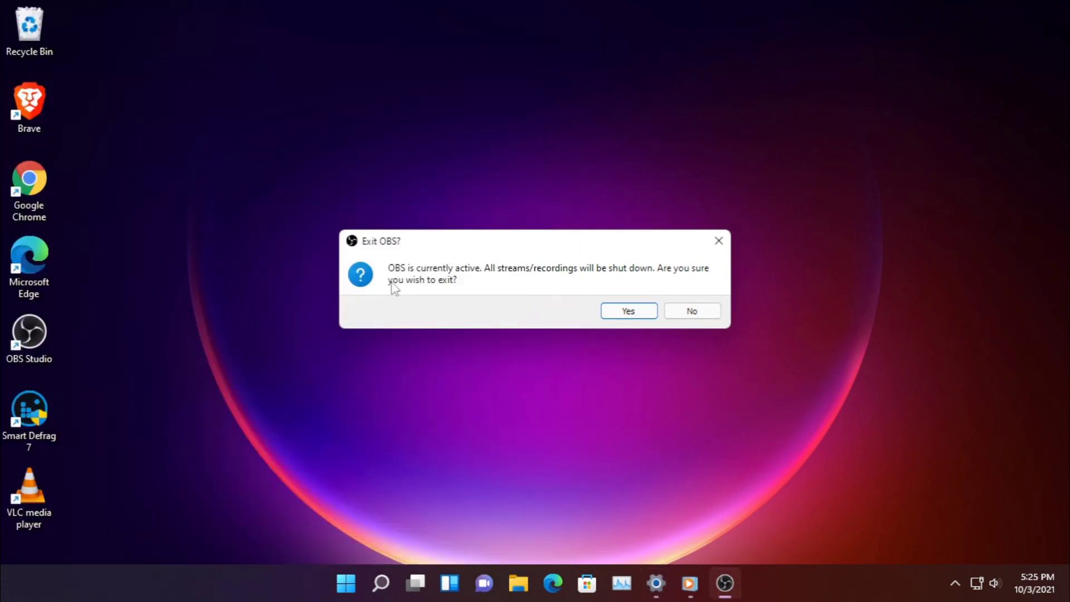
click(686, 312)
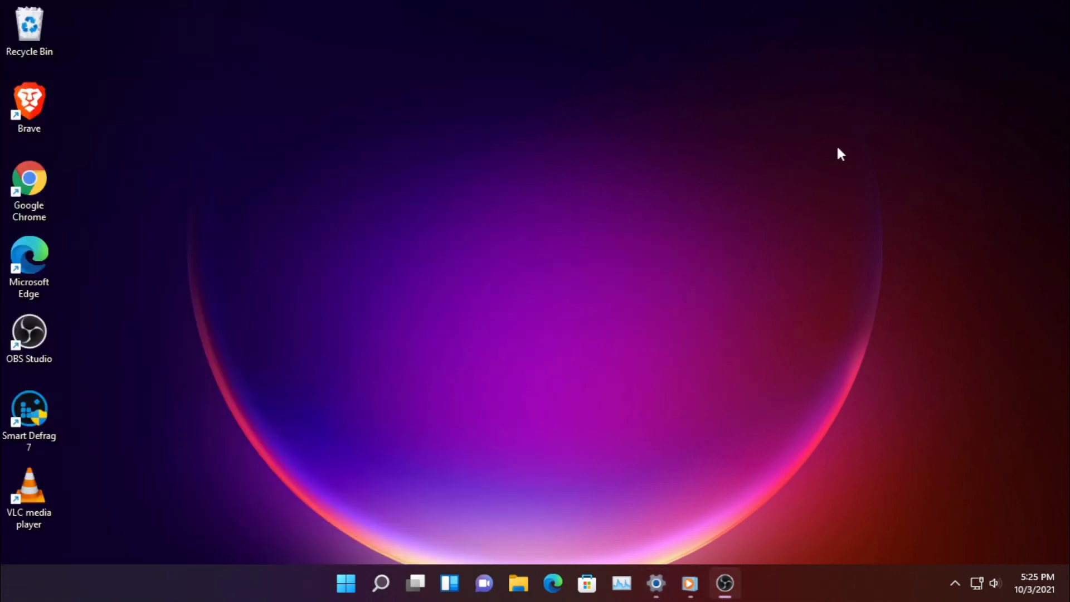